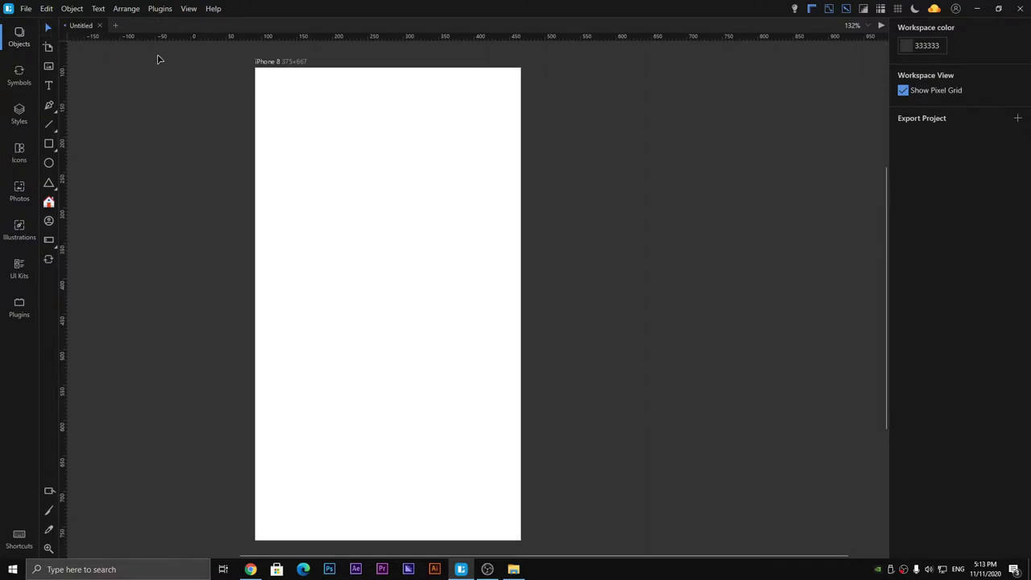
- Marquee-select the iPhone 8 artboard to show its 375×667 size, white FFFFFF fill and grid in the Inspector
{"action": "left_click_drag", "start_coordinate": [158, 57], "coordinate": [566, 373]}
{"action": "left_click_drag", "start_coordinate": [577, 91], "coordinate": [227, 316]}
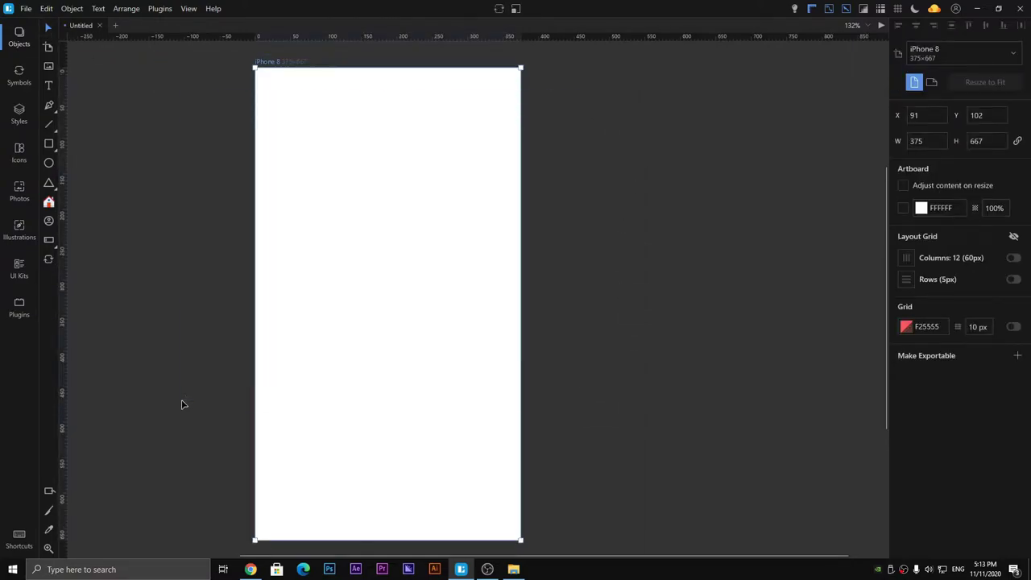
{"action": "left_click_drag", "start_coordinate": [619, 120], "coordinate": [228, 385]}
{"action": "left_click", "coordinate": [187, 119]}
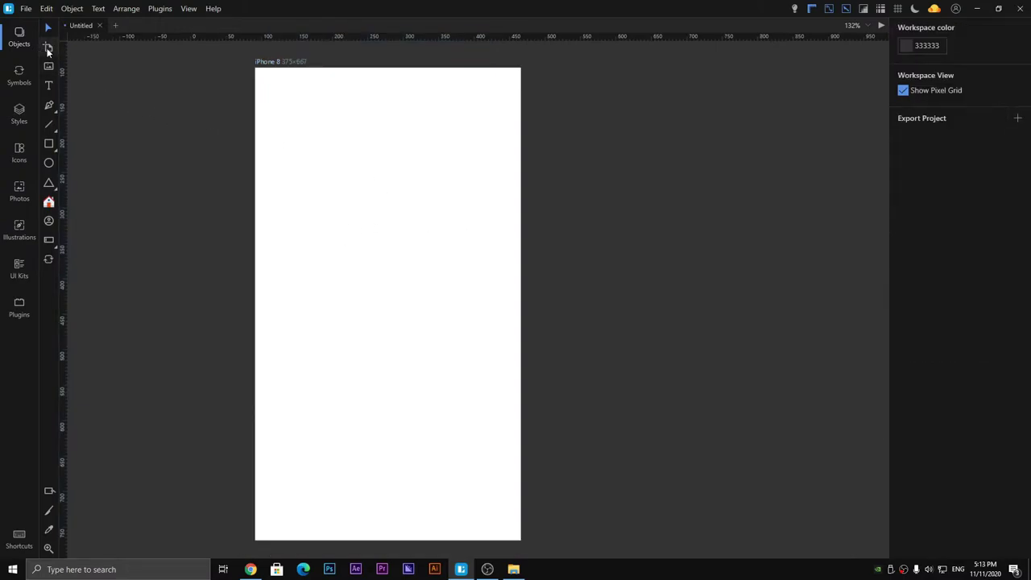
{"action": "left_click", "coordinate": [48, 49]}
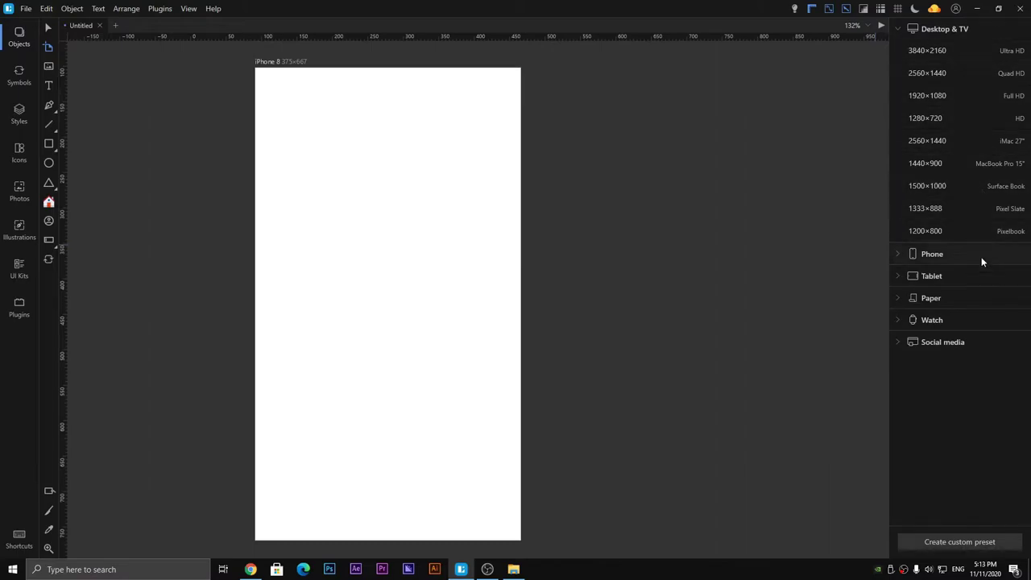
{"action": "left_click", "coordinate": [900, 30]}
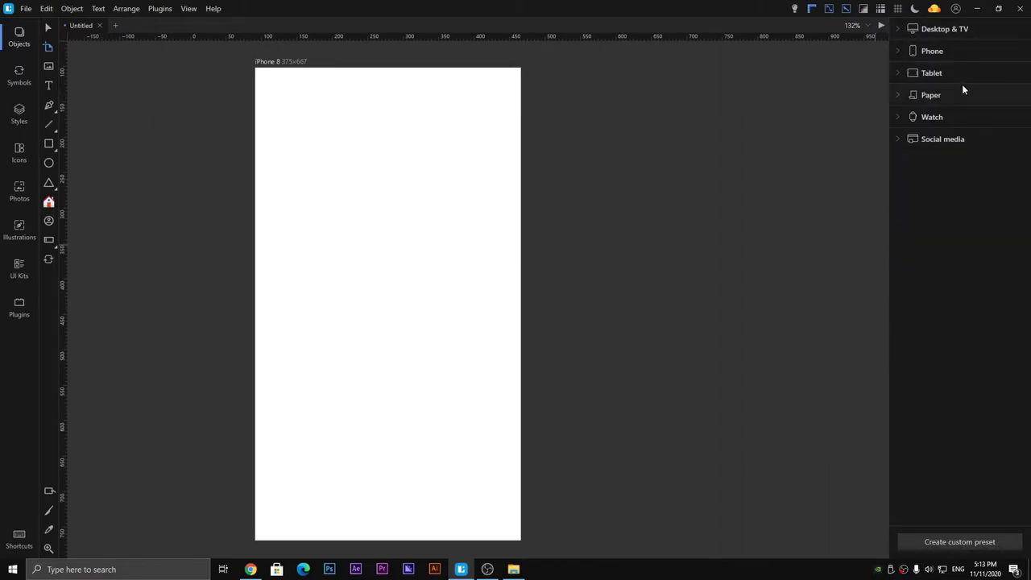
{"action": "left_click", "coordinate": [901, 30]}
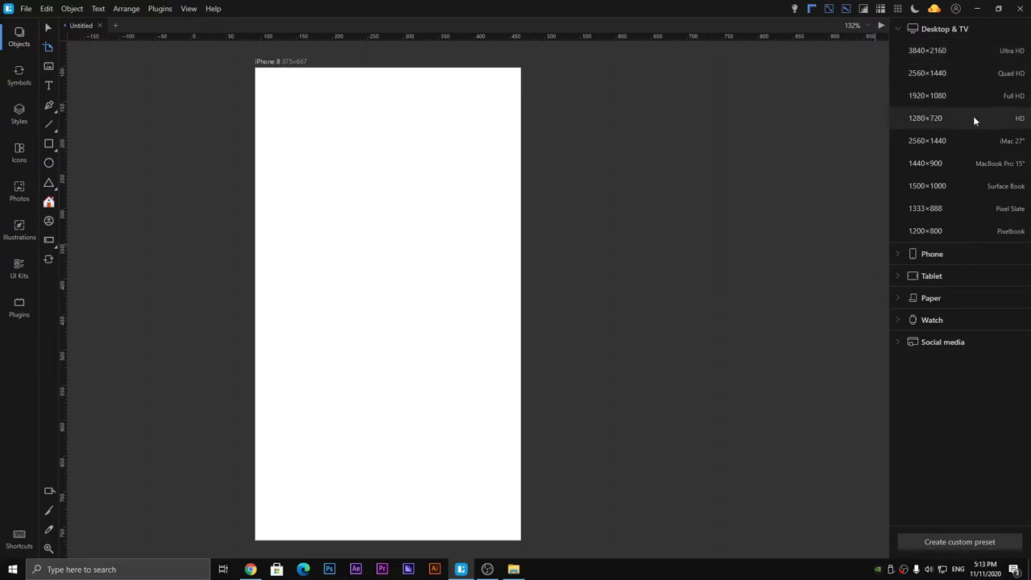
{"action": "left_click", "coordinate": [923, 254]}
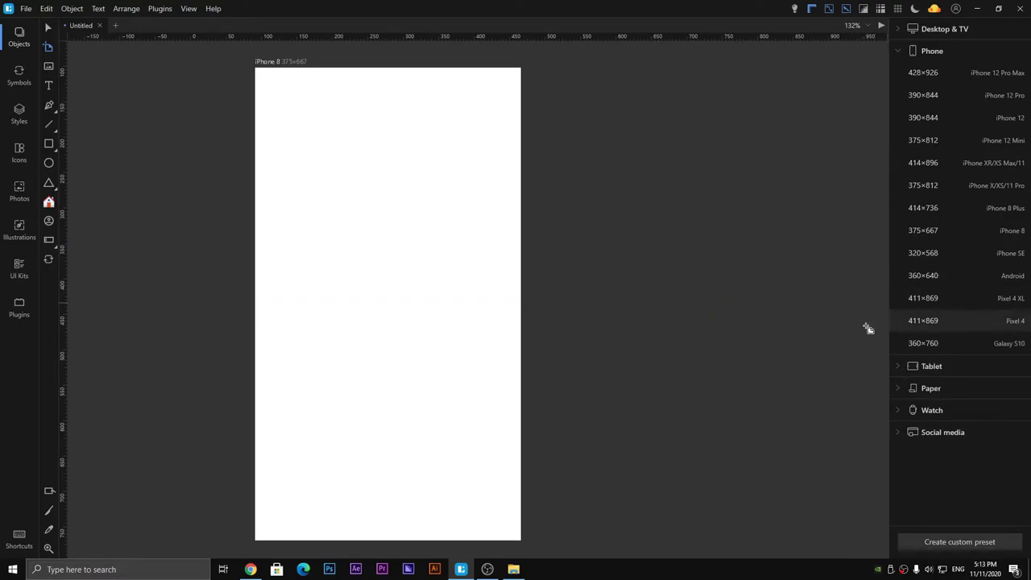
{"action": "scroll", "coordinate": [868, 329], "scroll_direction": "up", "scroll_amount": 1}
{"action": "scroll", "coordinate": [137, 161], "scroll_direction": "down", "scroll_amount": 1}
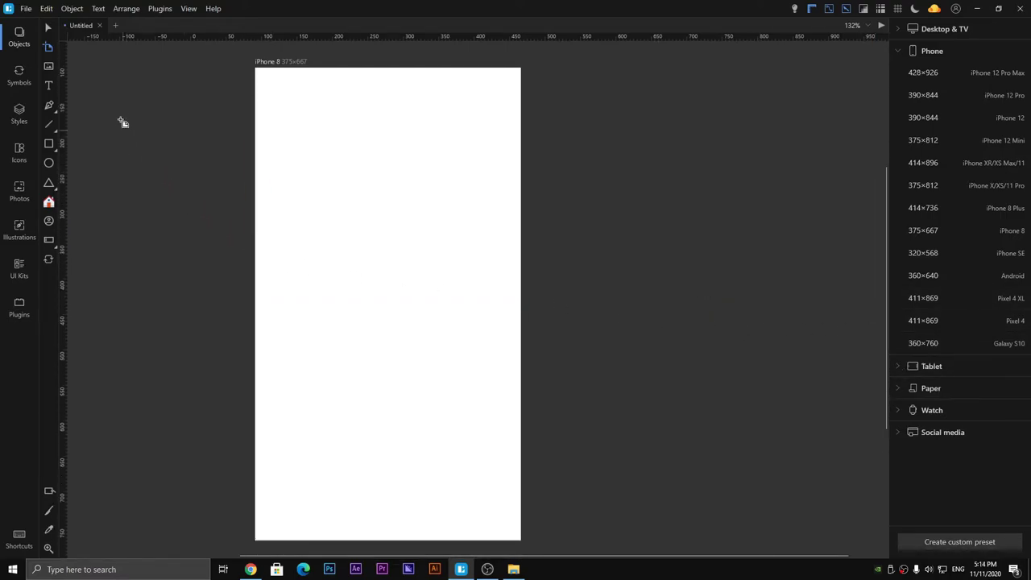
{"action": "left_click", "coordinate": [49, 68]}
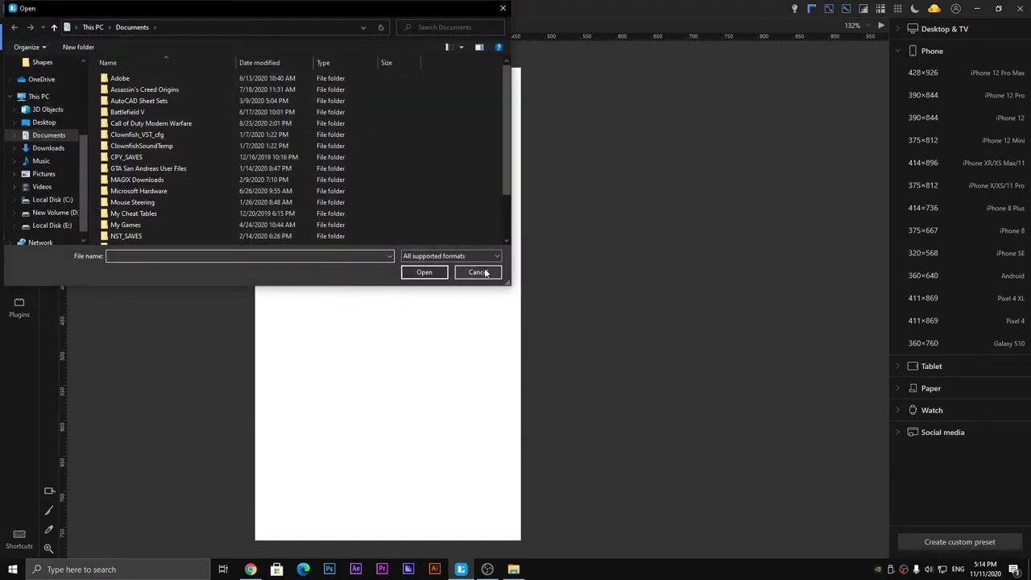
{"action": "scroll", "coordinate": [411, 217], "scroll_direction": "down", "scroll_amount": 2}
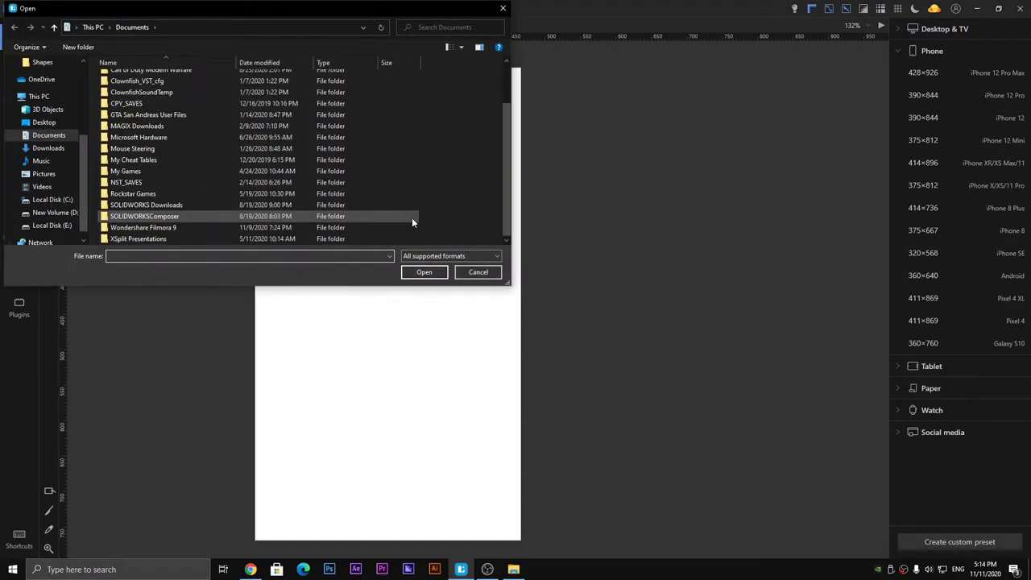
{"action": "left_click", "coordinate": [488, 278]}
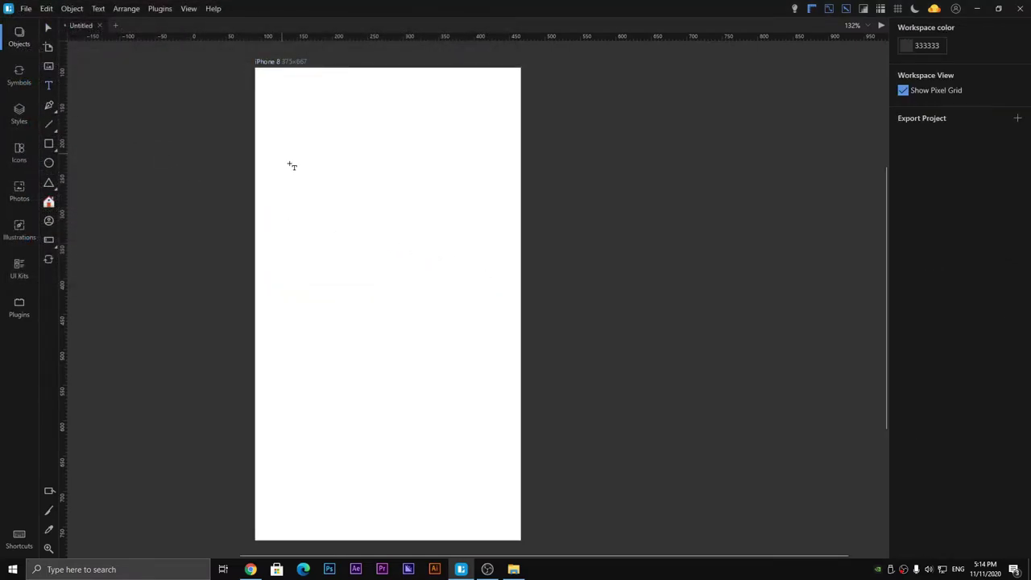
{"action": "left_click_drag", "start_coordinate": [282, 153], "coordinate": [510, 337]}
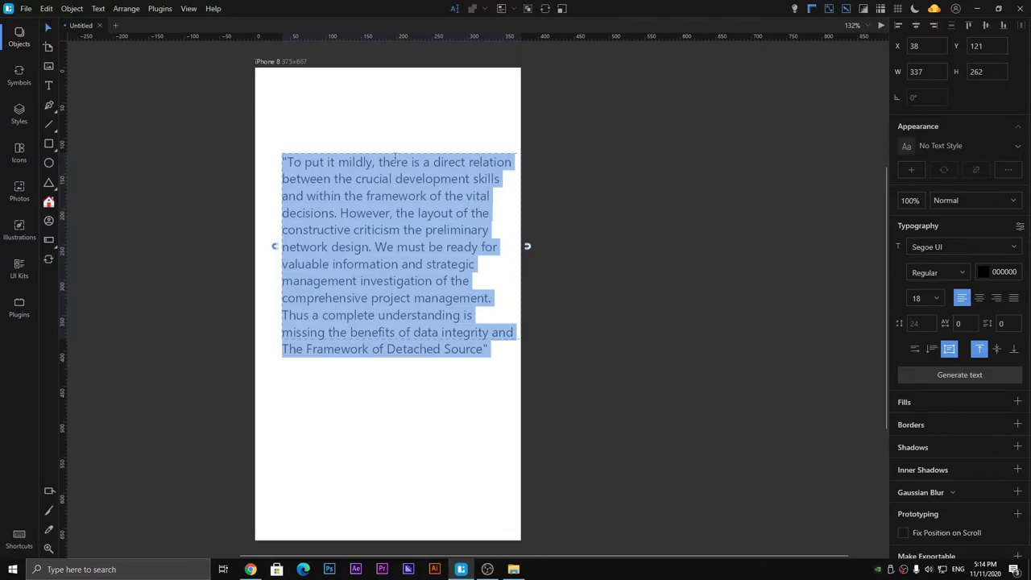
{"action": "key", "text": "Escape"}
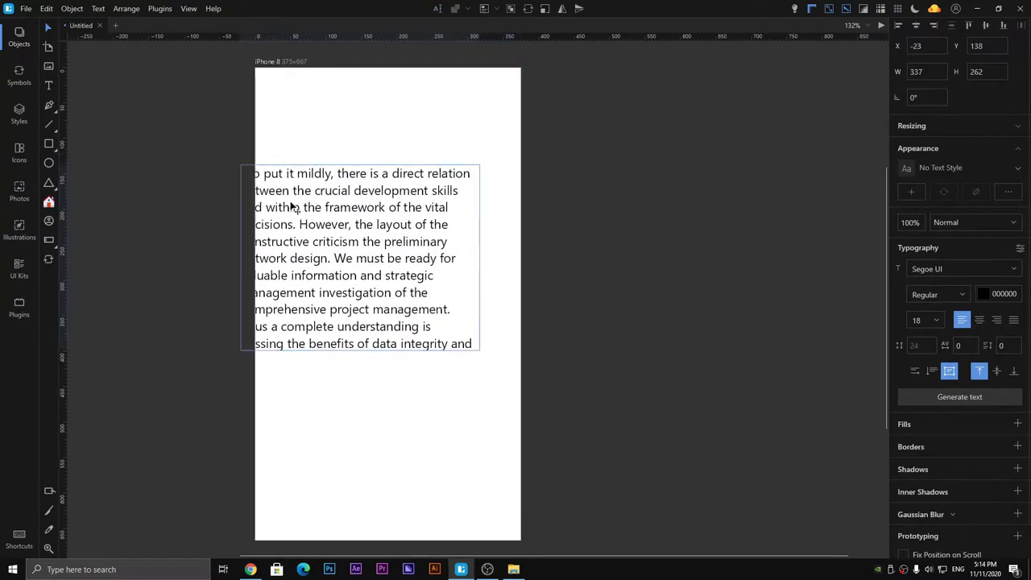
{"action": "left_click_drag", "start_coordinate": [350, 192], "coordinate": [303, 203]}
{"action": "left_click_drag", "start_coordinate": [303, 202], "coordinate": [336, 165]}
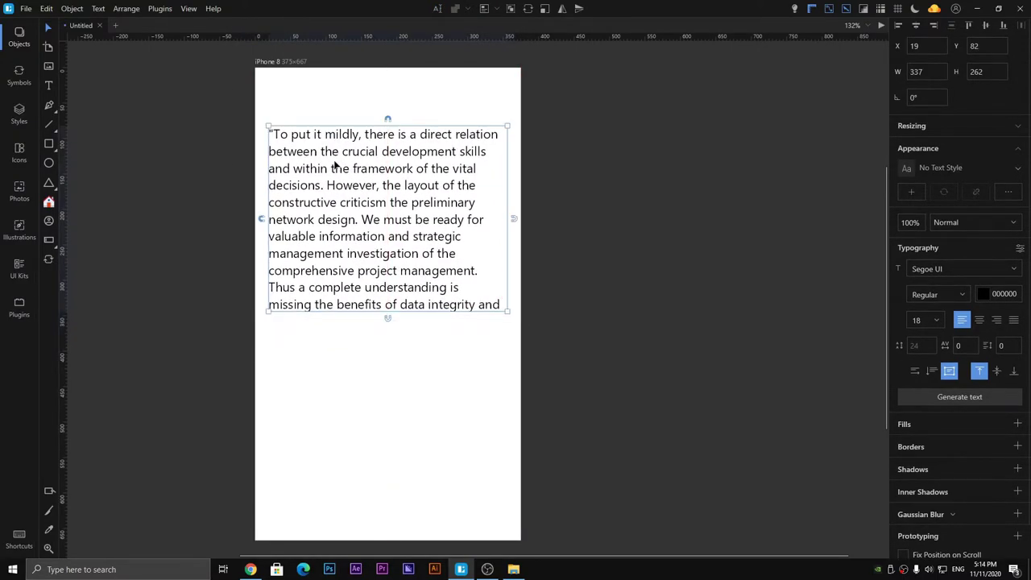
{"action": "left_click", "coordinate": [973, 268]}
{"action": "scroll", "coordinate": [957, 360], "scroll_direction": "down", "scroll_amount": 3}
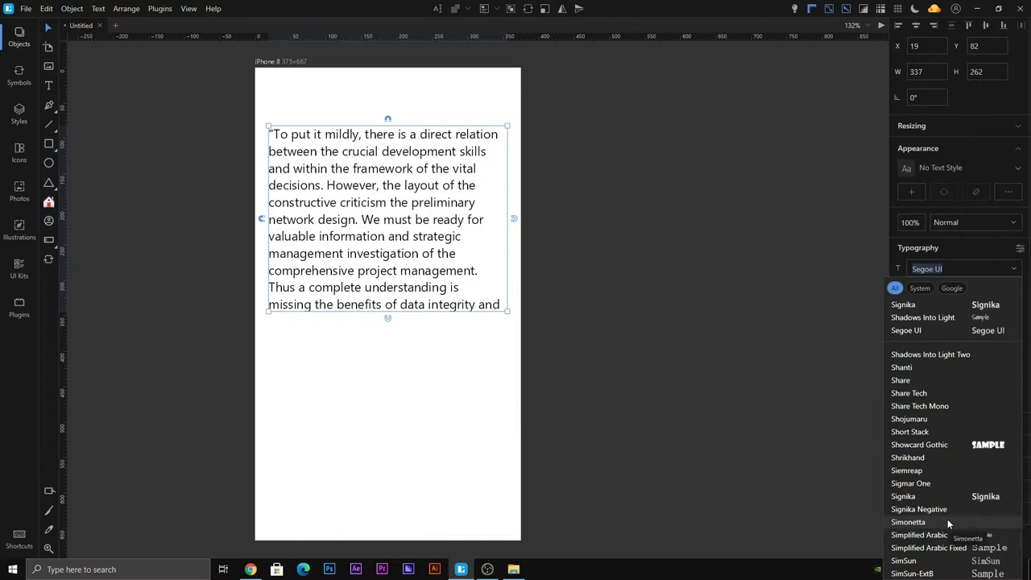
{"action": "scroll", "coordinate": [959, 519], "scroll_direction": "down", "scroll_amount": 2}
{"action": "scroll", "coordinate": [967, 524], "scroll_direction": "down", "scroll_amount": 4}
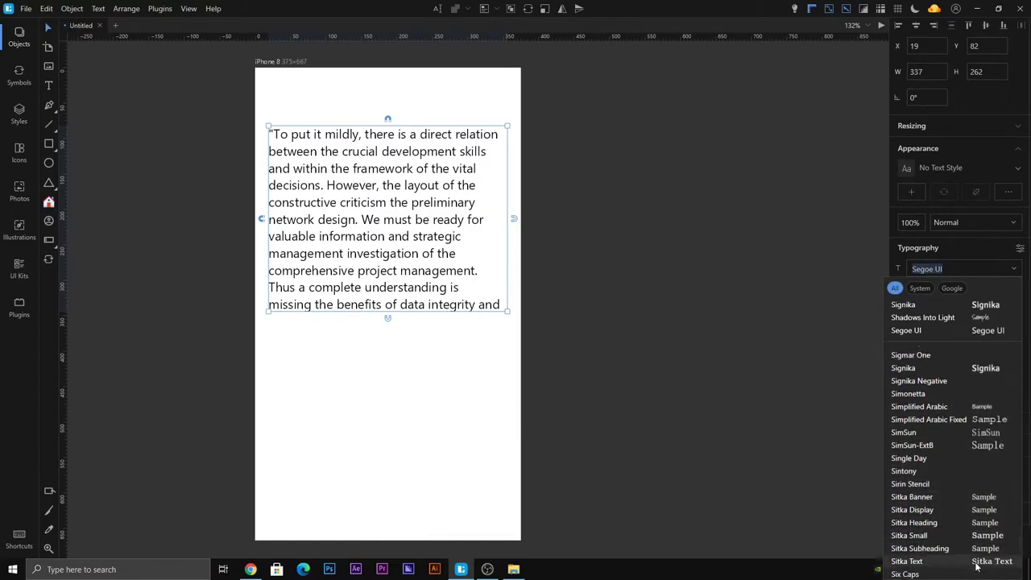
{"action": "scroll", "coordinate": [981, 352], "scroll_direction": "up", "scroll_amount": 4}
{"action": "left_click", "coordinate": [1003, 268]}
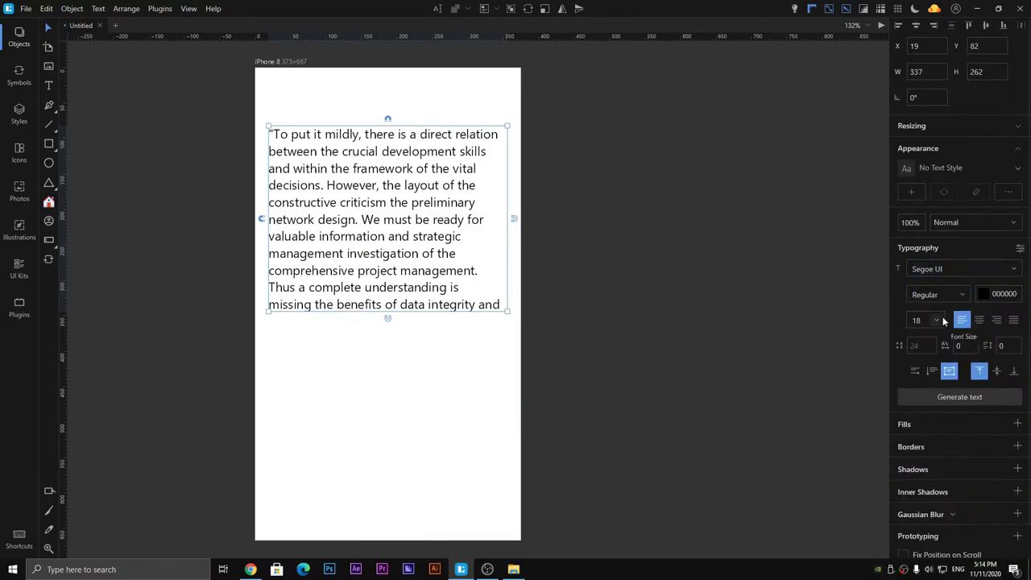
{"action": "left_click", "coordinate": [954, 296]}
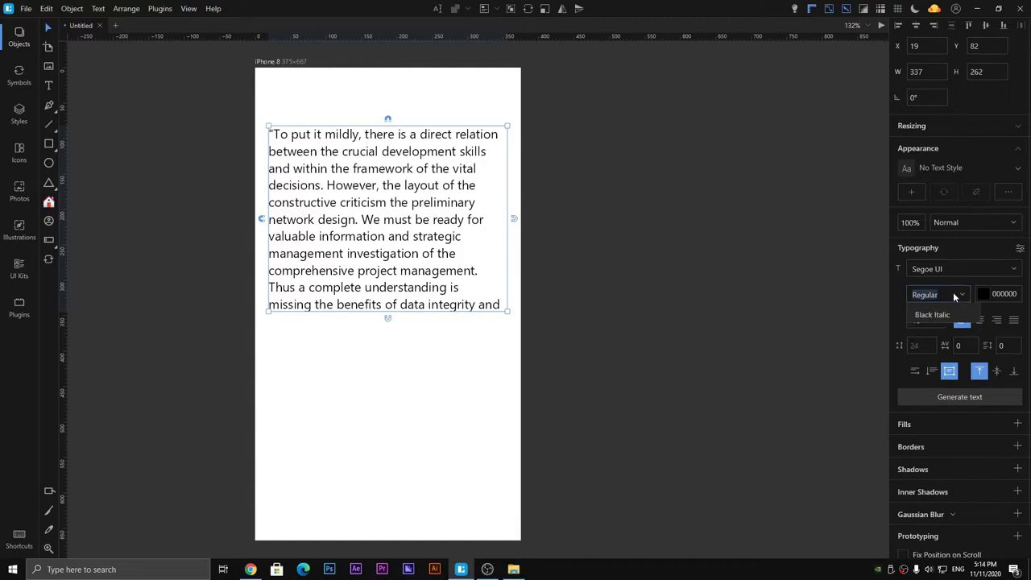
{"action": "left_click", "coordinate": [999, 294]}
{"action": "scroll", "coordinate": [918, 418], "scroll_direction": "down", "scroll_amount": 1}
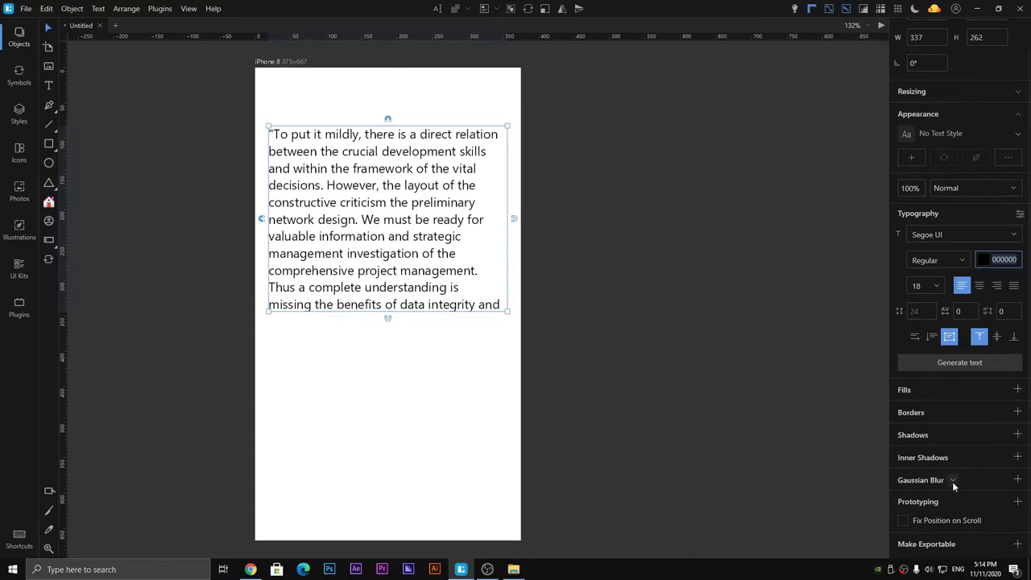
{"action": "left_click", "coordinate": [939, 458]}
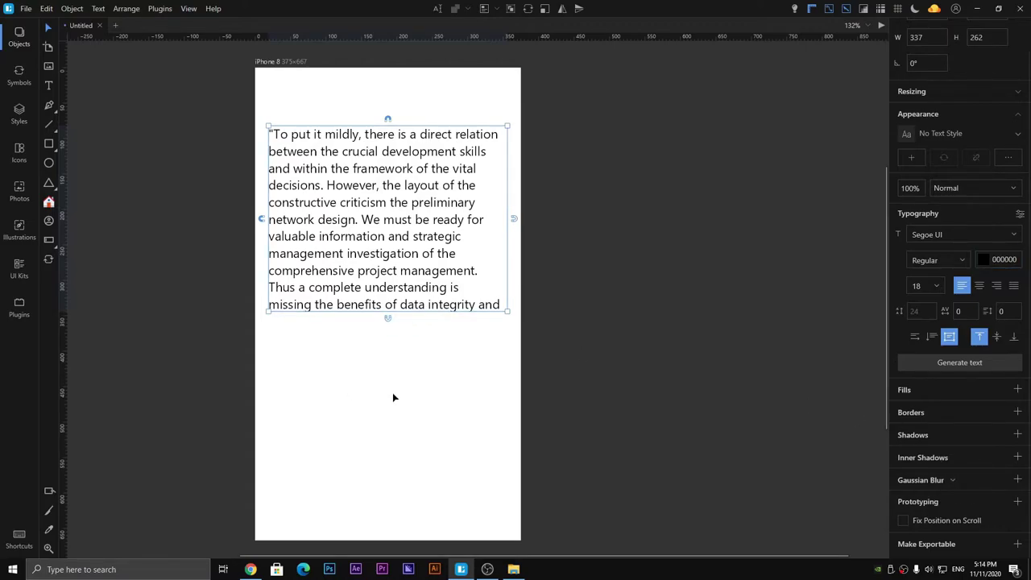
{"action": "key", "text": "Delete"}
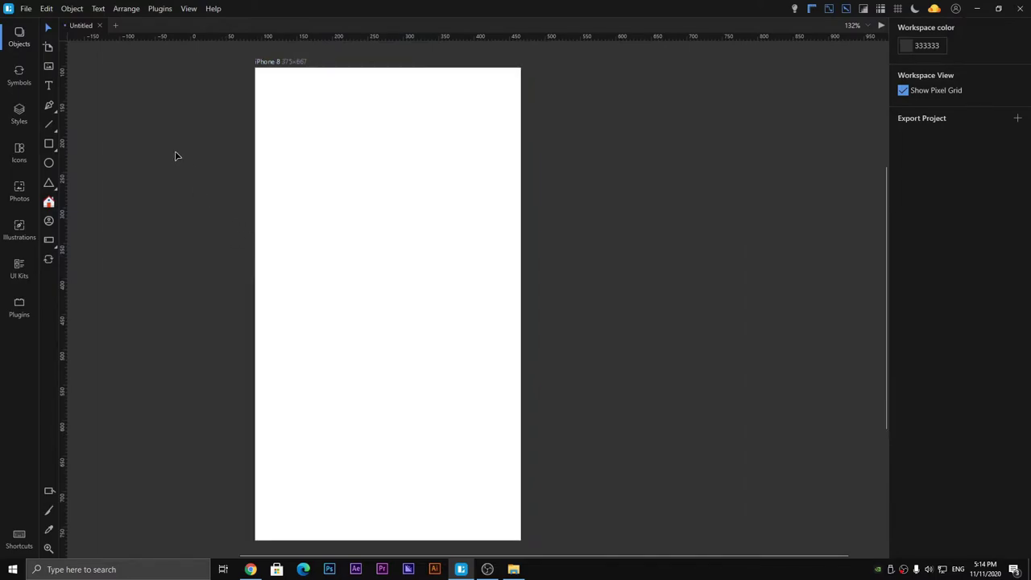
- Draw a closed, curved freeform path across the artboard
{"action": "left_click", "coordinate": [50, 106]}
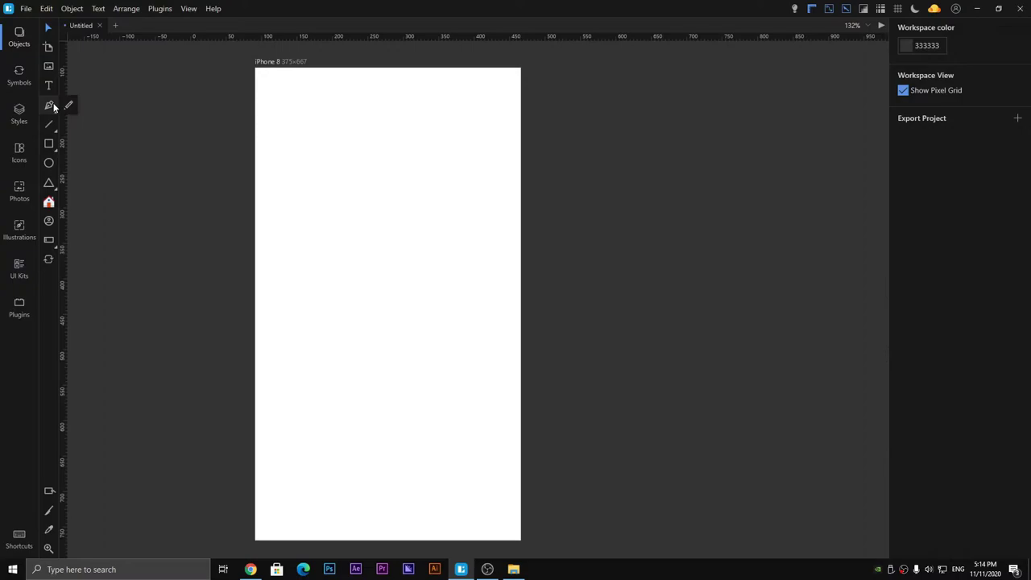
{"action": "left_click", "coordinate": [289, 107]}
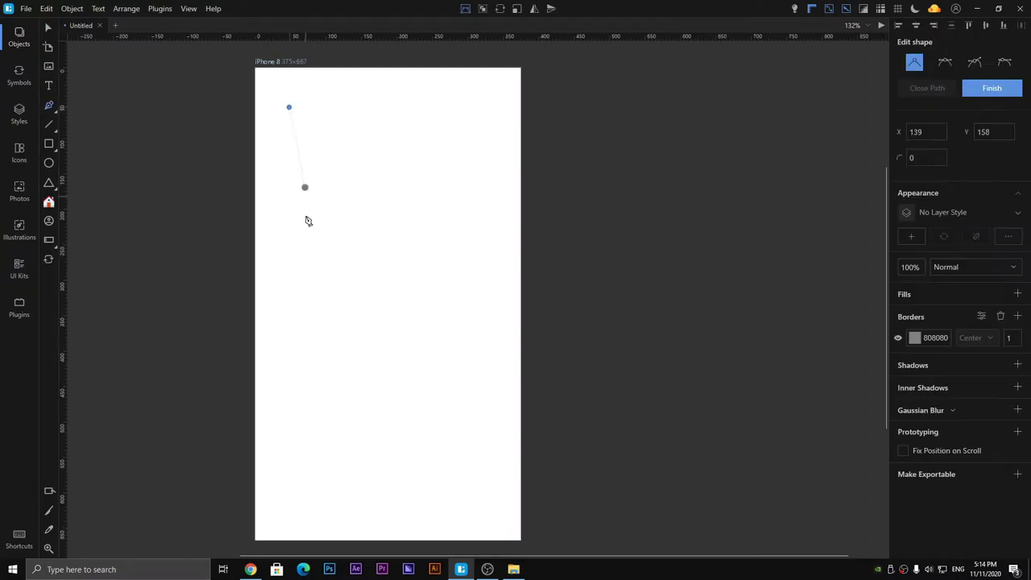
{"action": "left_click_drag", "start_coordinate": [306, 236], "coordinate": [279, 362]}
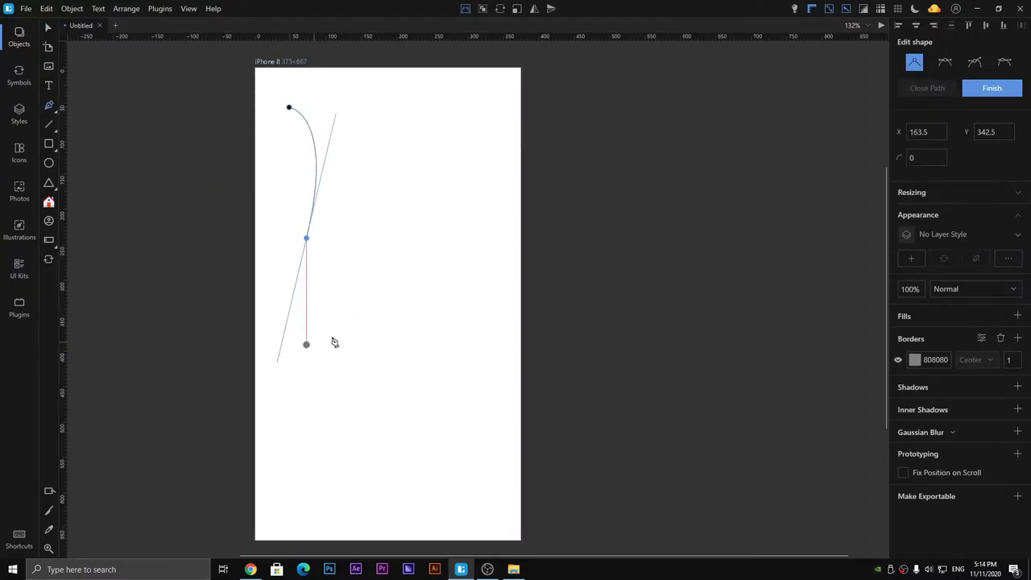
{"action": "left_click_drag", "start_coordinate": [352, 337], "coordinate": [420, 321]}
{"action": "left_click_drag", "start_coordinate": [440, 197], "coordinate": [507, 205]}
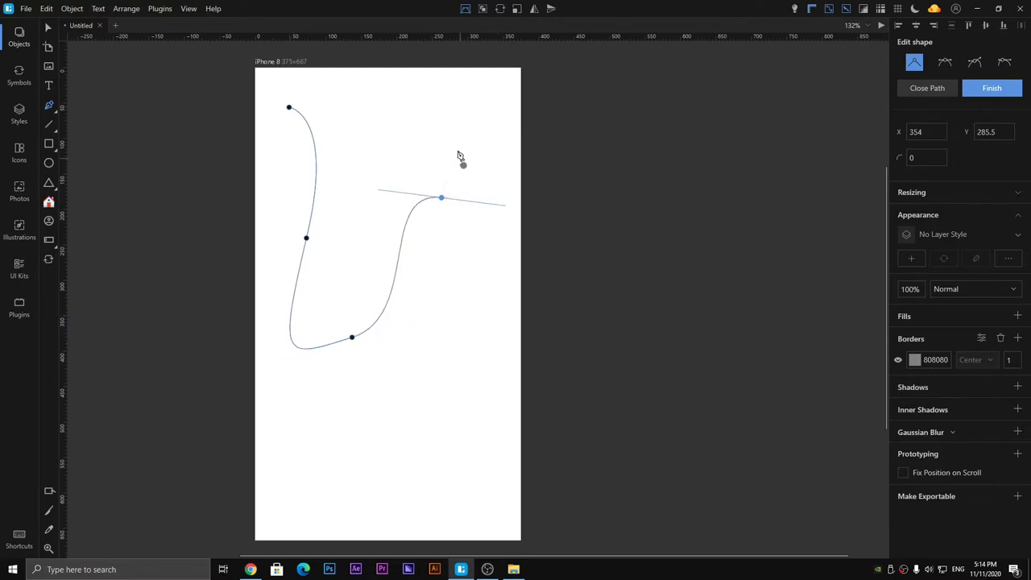
{"action": "left_click_drag", "start_coordinate": [457, 140], "coordinate": [460, 91]}
{"action": "left_click_drag", "start_coordinate": [390, 107], "coordinate": [287, 106]}
{"action": "left_click", "coordinate": [289, 106]}
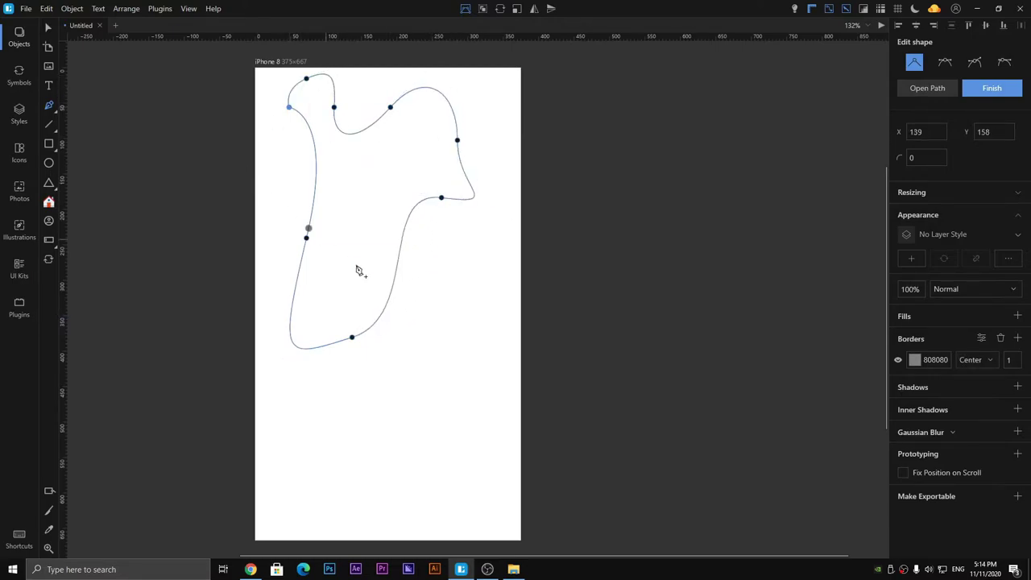
- Give the path a dark red 932828 border centred on the path, finish editing, and select the shape
{"action": "left_click", "coordinate": [916, 360]}
{"action": "left_click_drag", "start_coordinate": [793, 413], "coordinate": [845, 401]}
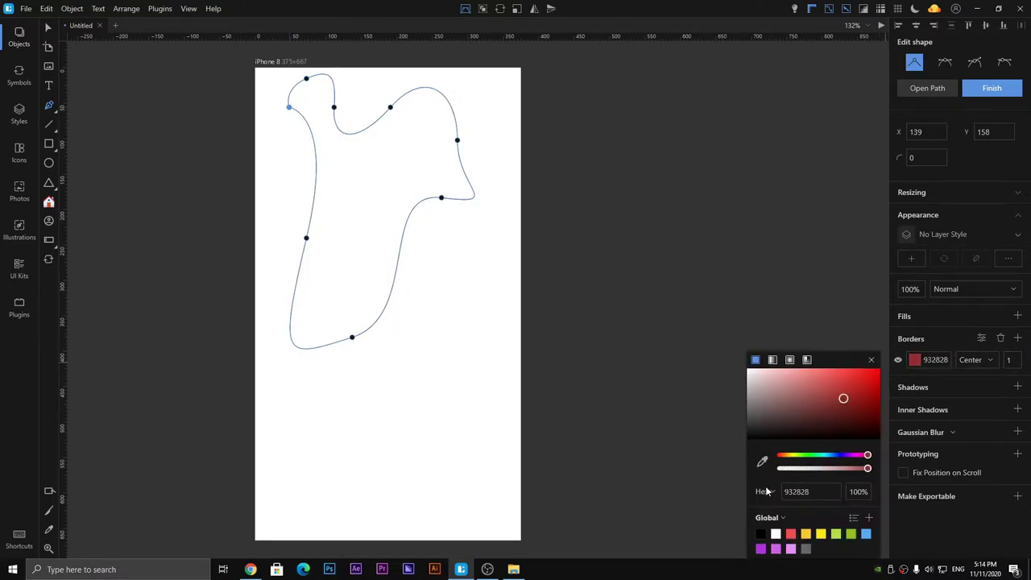
{"action": "left_click", "coordinate": [992, 360]}
{"action": "left_click", "coordinate": [975, 376]}
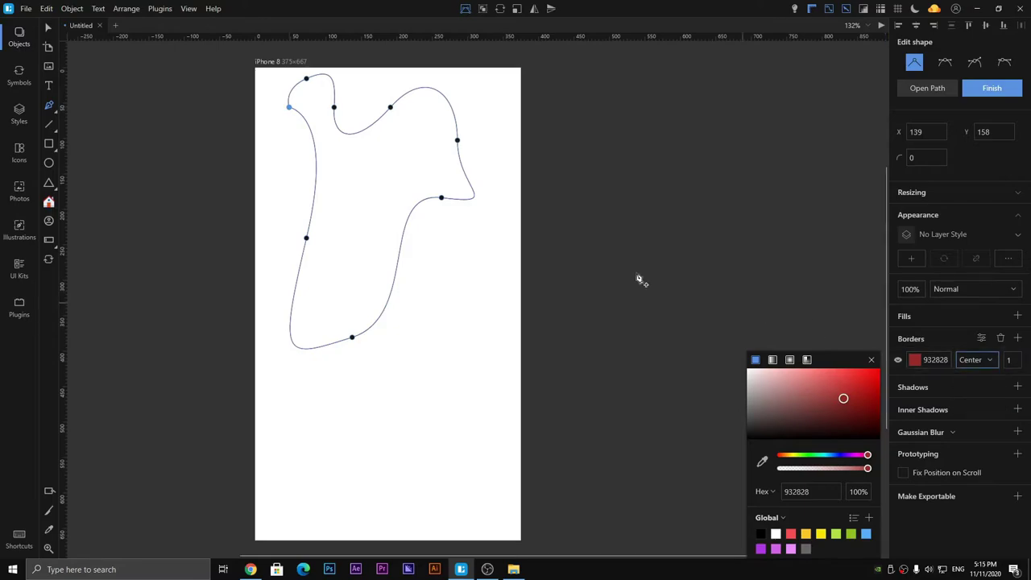
{"action": "key", "text": "Escape"}
{"action": "left_click_drag", "start_coordinate": [233, 89], "coordinate": [411, 244]}
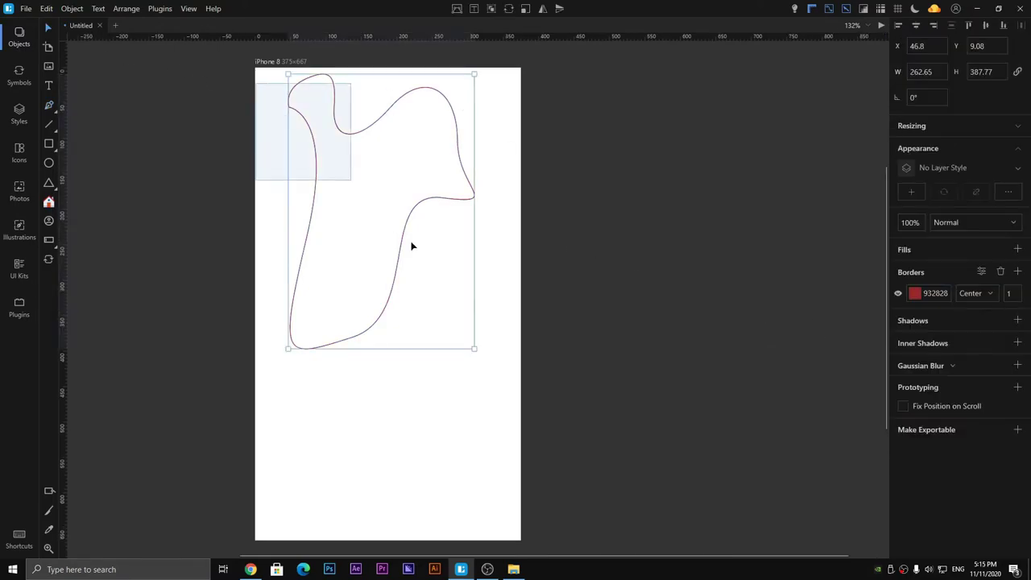
{"action": "key", "text": "Delete"}
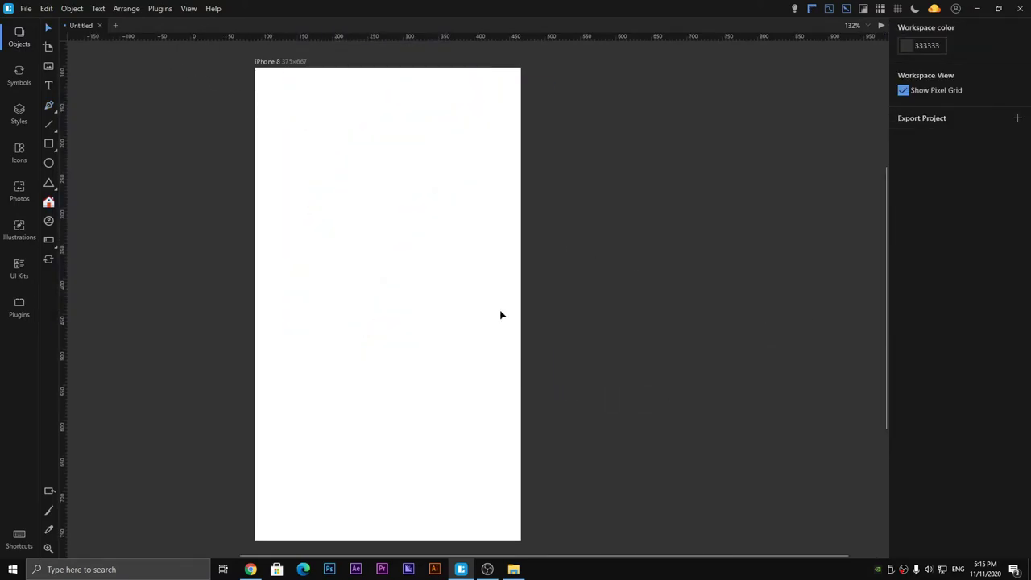
{"action": "left_click", "coordinate": [433, 285]}
{"action": "left_click", "coordinate": [216, 220]}
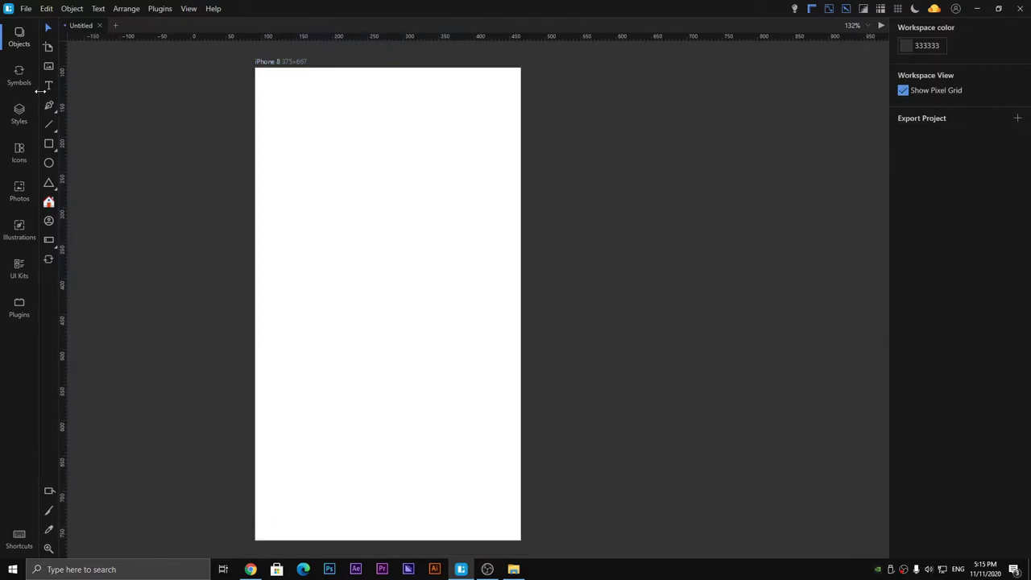
{"action": "left_click", "coordinate": [67, 105]}
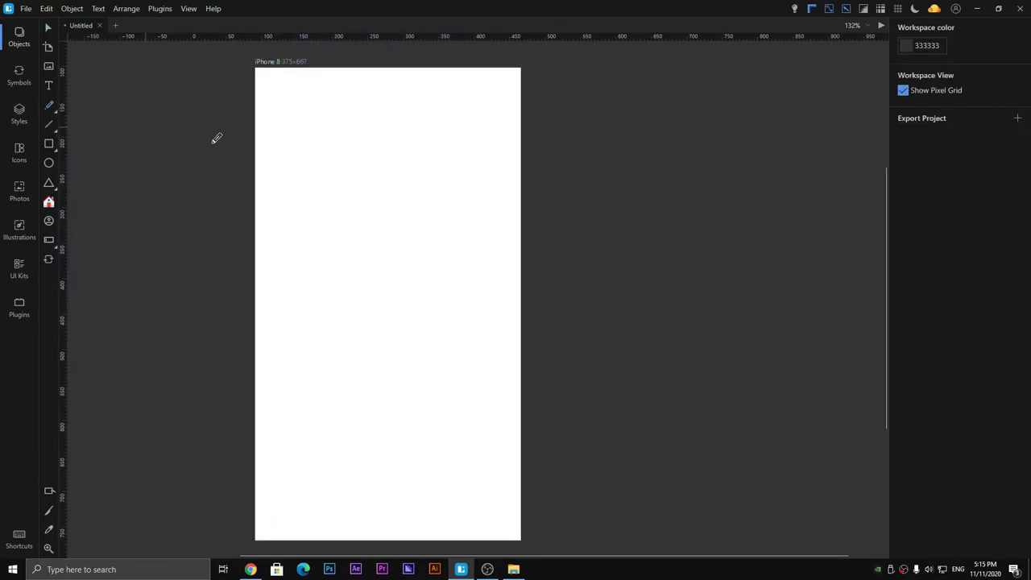
{"action": "mouse_move", "coordinate": [306, 121]}
{"action": "left_mouse_down"}
{"action": "mouse_move", "coordinate": [375, 235]}
{"action": "mouse_move", "coordinate": [416, 175]}
{"action": "left_mouse_up"}
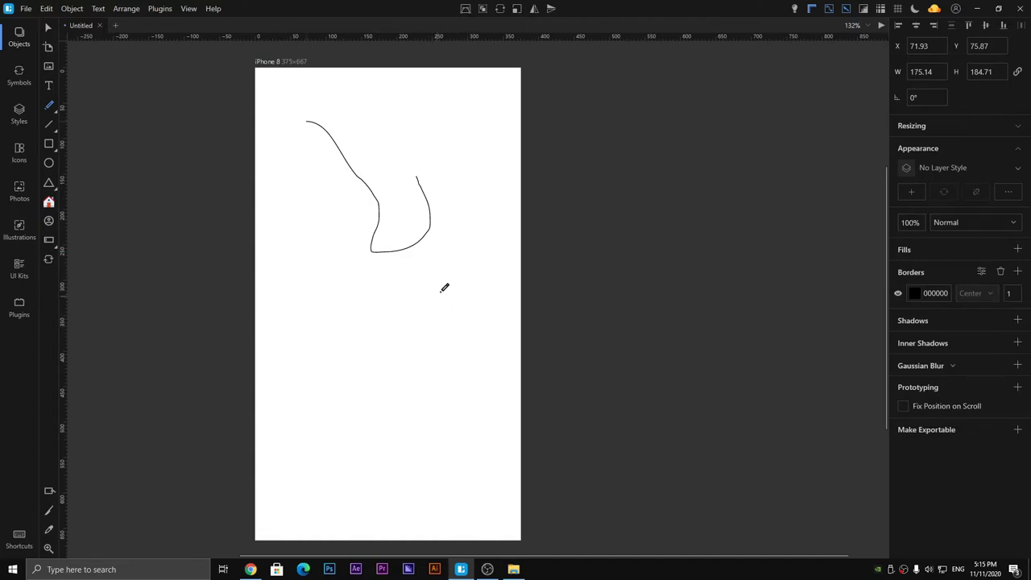
{"action": "mouse_move", "coordinate": [448, 272]}
{"action": "left_mouse_down"}
{"action": "mouse_move", "coordinate": [311, 299]}
{"action": "mouse_move", "coordinate": [360, 411]}
{"action": "mouse_move", "coordinate": [398, 439]}
{"action": "left_mouse_up"}
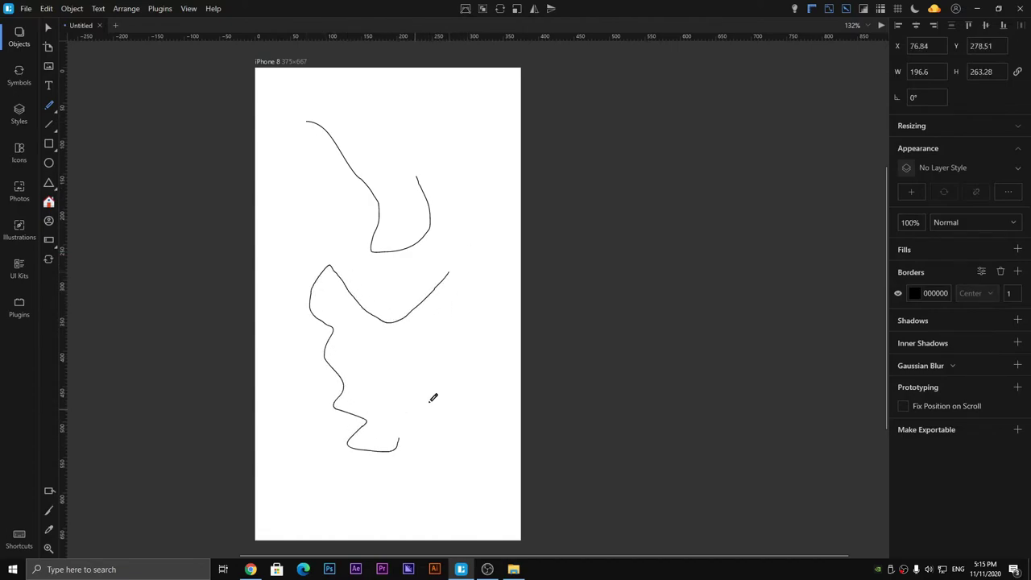
{"action": "mouse_move", "coordinate": [461, 385]}
{"action": "left_mouse_down"}
{"action": "mouse_move", "coordinate": [492, 325]}
{"action": "mouse_move", "coordinate": [475, 211]}
{"action": "left_mouse_up"}
{"action": "mouse_move", "coordinate": [452, 108]}
{"action": "left_mouse_down"}
{"action": "mouse_move", "coordinate": [417, 128]}
{"action": "mouse_move", "coordinate": [422, 169]}
{"action": "mouse_move", "coordinate": [404, 229]}
{"action": "left_mouse_up"}
{"action": "mouse_move", "coordinate": [432, 481]}
{"action": "left_mouse_down"}
{"action": "mouse_move", "coordinate": [410, 363]}
{"action": "mouse_move", "coordinate": [436, 327]}
{"action": "mouse_move", "coordinate": [330, 265]}
{"action": "left_mouse_up"}
{"action": "mouse_move", "coordinate": [271, 130]}
{"action": "left_mouse_down"}
{"action": "mouse_move", "coordinate": [306, 276]}
{"action": "mouse_move", "coordinate": [287, 403]}
{"action": "left_mouse_up"}
{"action": "left_click_drag", "start_coordinate": [319, 456], "coordinate": [393, 395]}
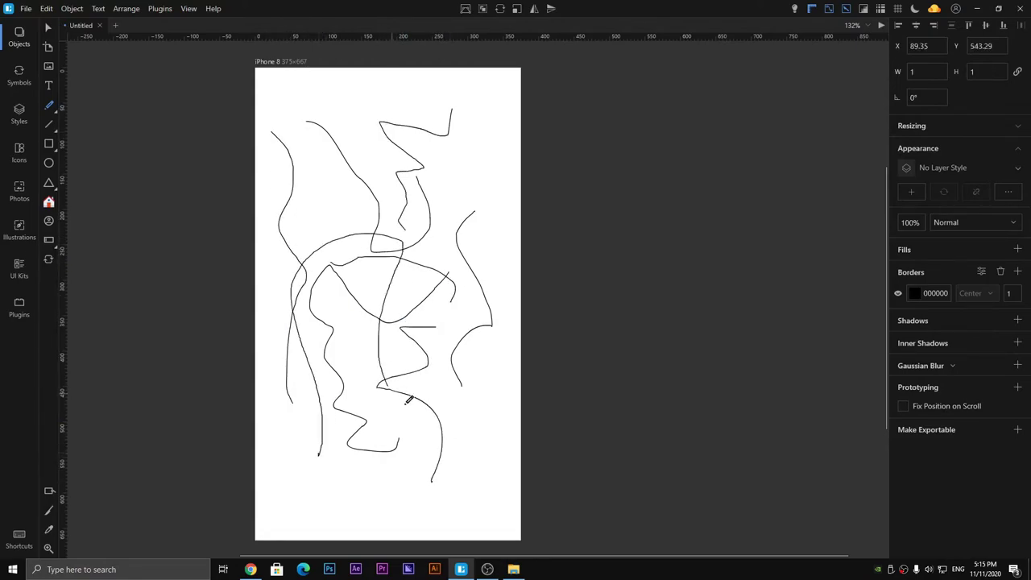
{"action": "mouse_move", "coordinate": [483, 474]}
{"action": "left_mouse_down"}
{"action": "mouse_move", "coordinate": [403, 262]}
{"action": "mouse_move", "coordinate": [456, 197]}
{"action": "left_mouse_up"}
{"action": "key", "text": "Escape"}
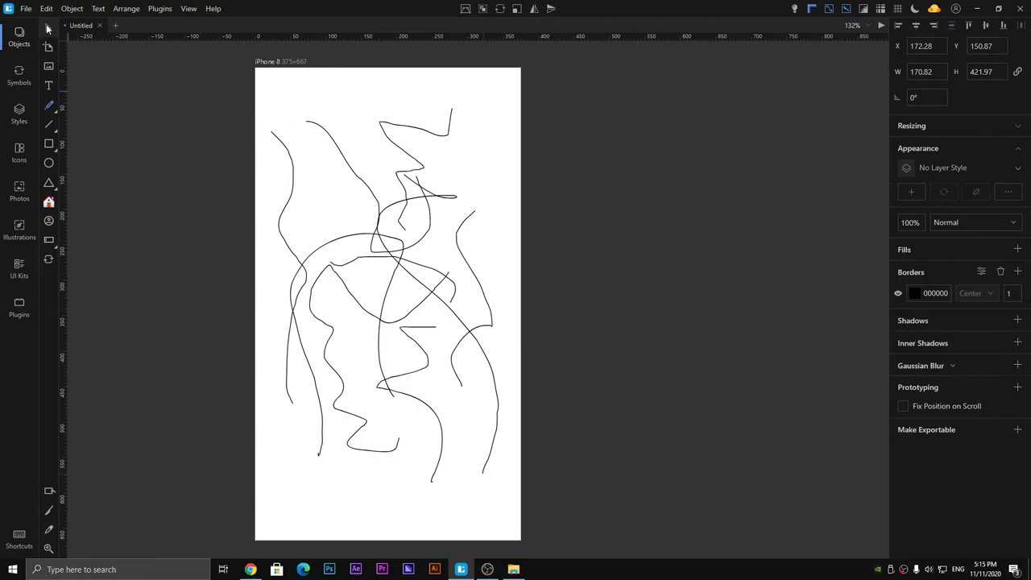
{"action": "left_click", "coordinate": [227, 100]}
{"action": "left_click_drag", "start_coordinate": [223, 95], "coordinate": [566, 484]}
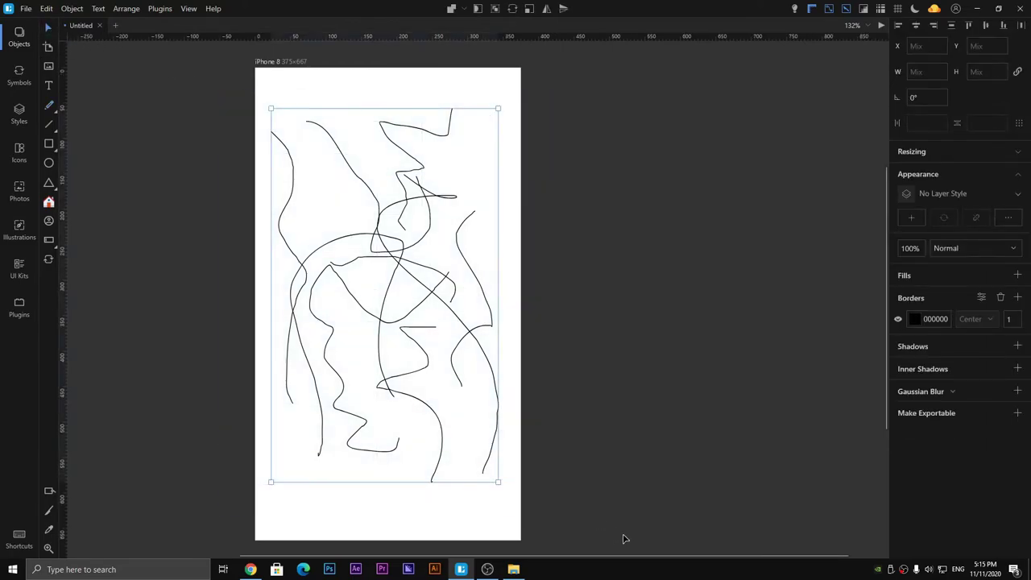
{"action": "key", "text": "Delete"}
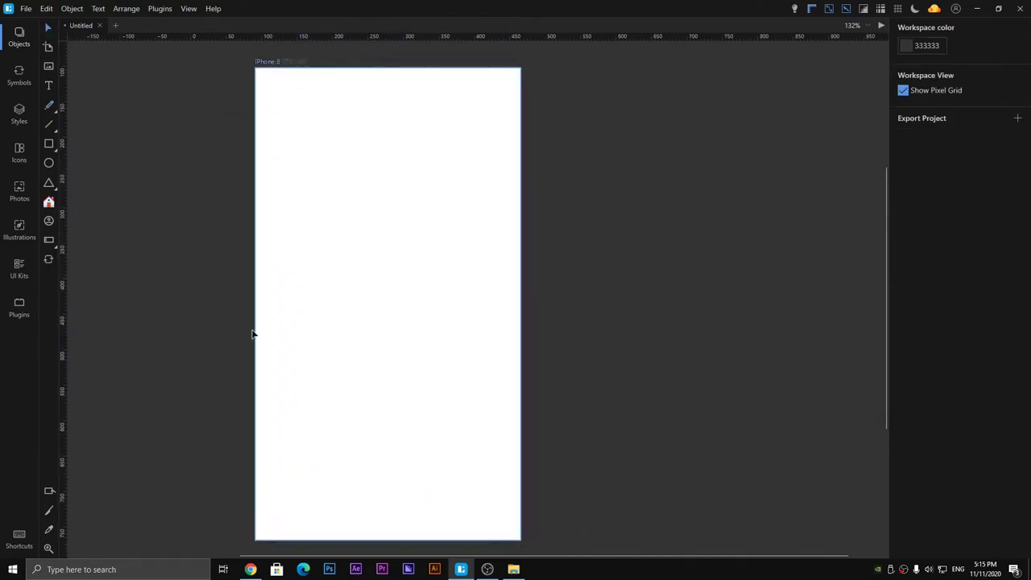
{"action": "left_click", "coordinate": [49, 127]}
{"action": "left_click_drag", "start_coordinate": [310, 110], "coordinate": [310, 361]}
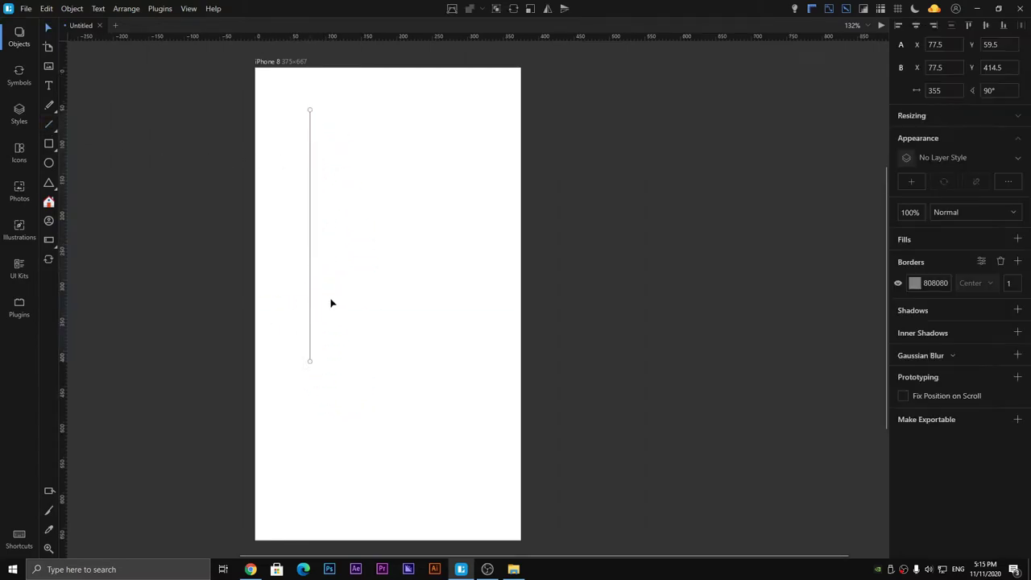
{"action": "left_click", "coordinate": [351, 368]}
{"action": "left_click", "coordinate": [311, 352]}
{"action": "left_click", "coordinate": [254, 123]}
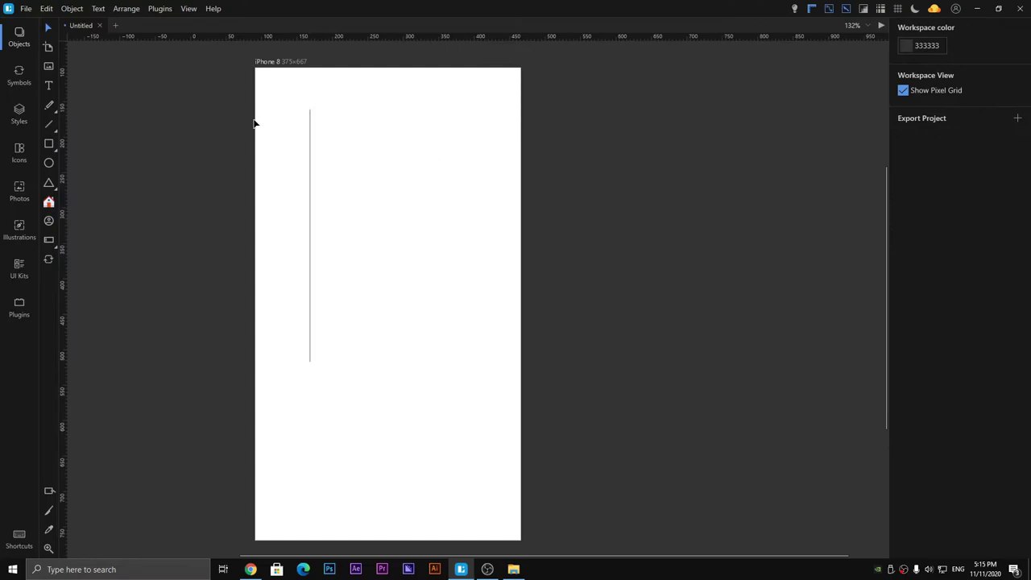
{"action": "left_click", "coordinate": [311, 199]}
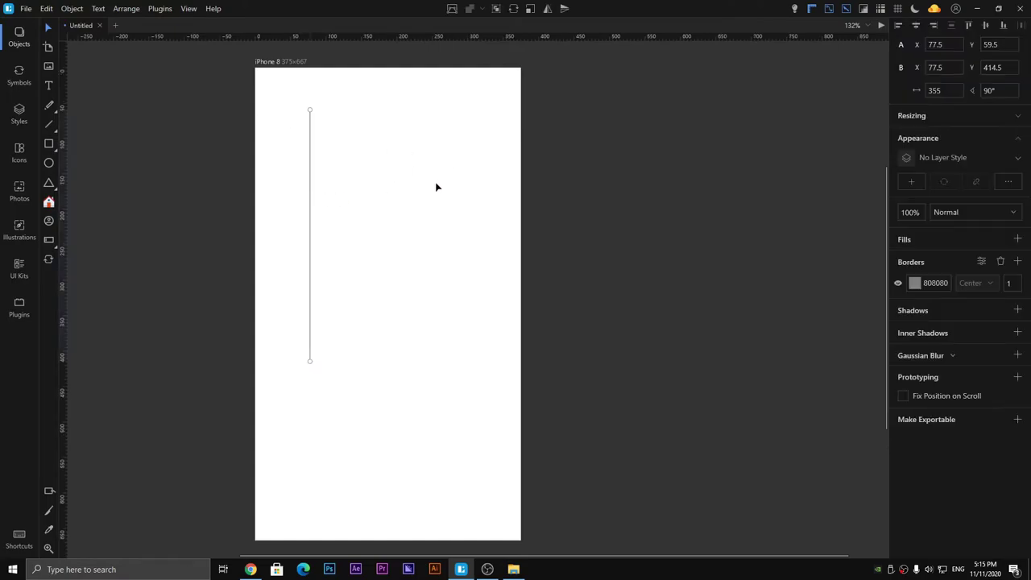
{"action": "left_click", "coordinate": [899, 25]}
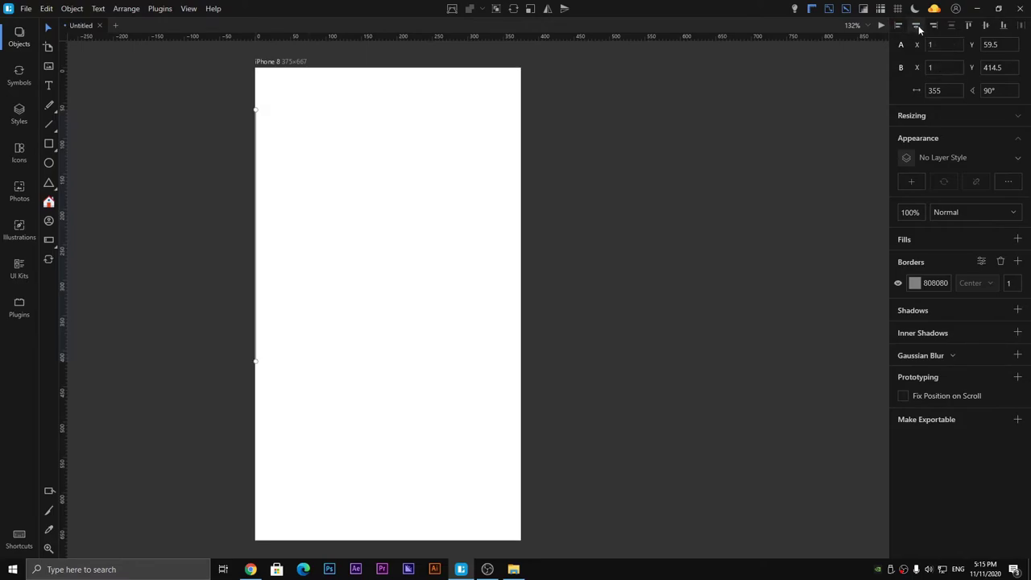
{"action": "left_click", "coordinate": [918, 27]}
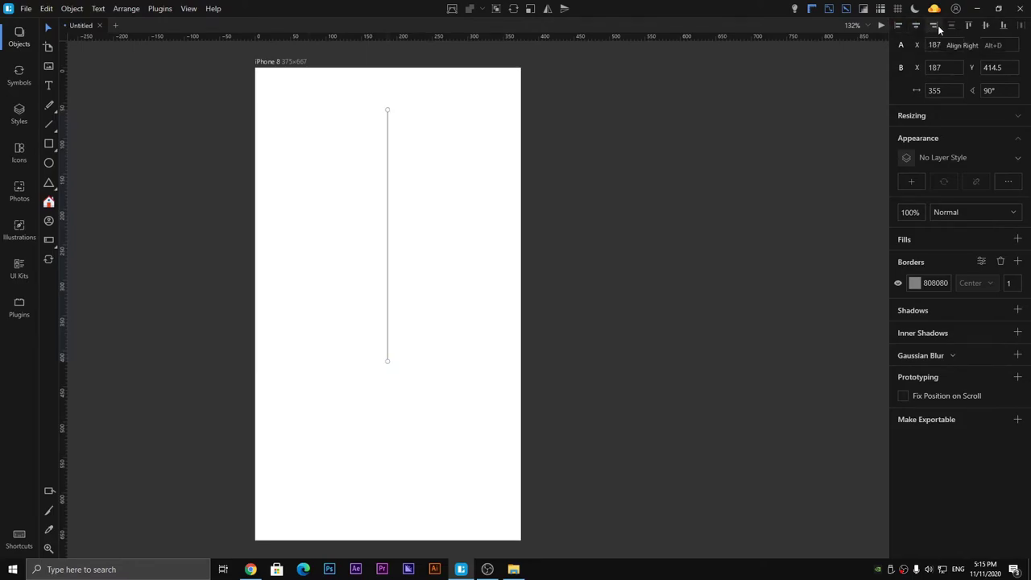
{"action": "left_click", "coordinate": [937, 27]}
{"action": "left_click", "coordinate": [916, 27]}
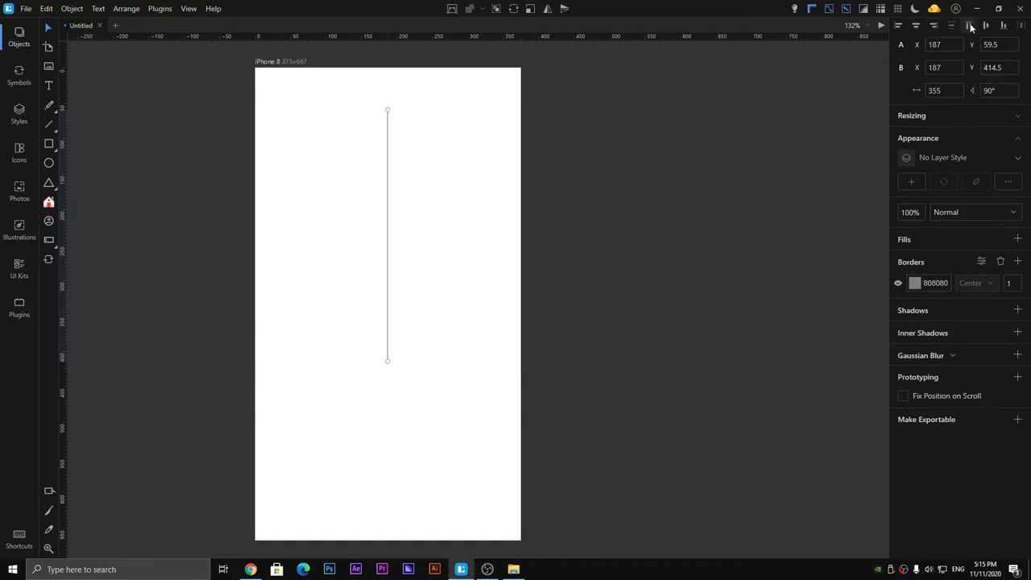
{"action": "left_click", "coordinate": [971, 28]}
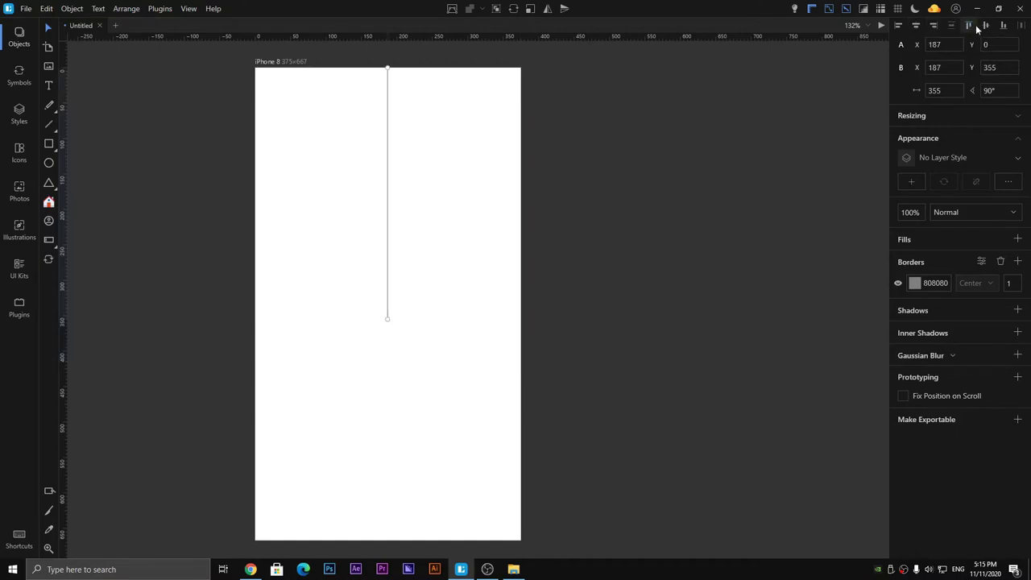
{"action": "left_click", "coordinate": [986, 26]}
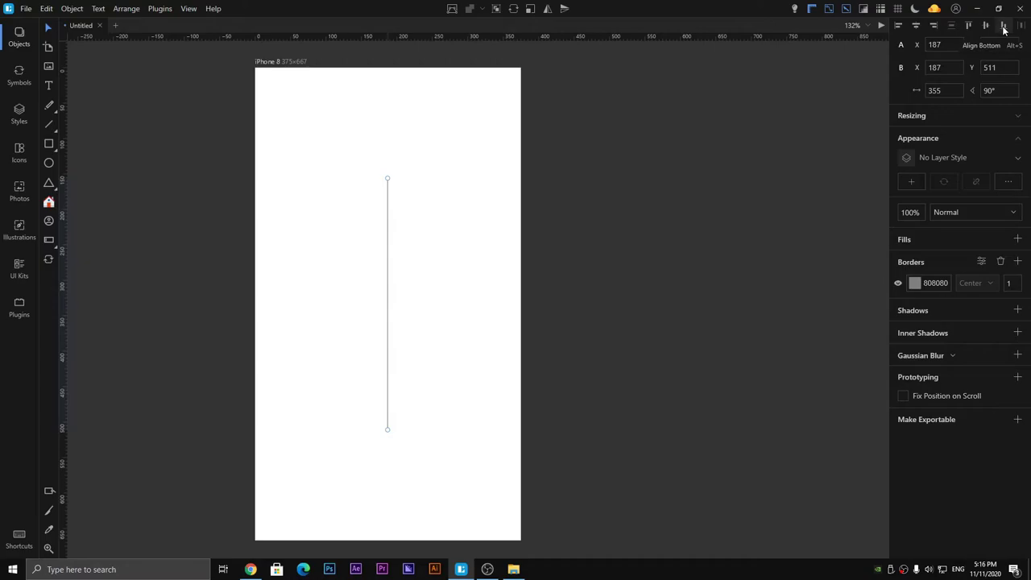
{"action": "left_click", "coordinate": [1004, 28]}
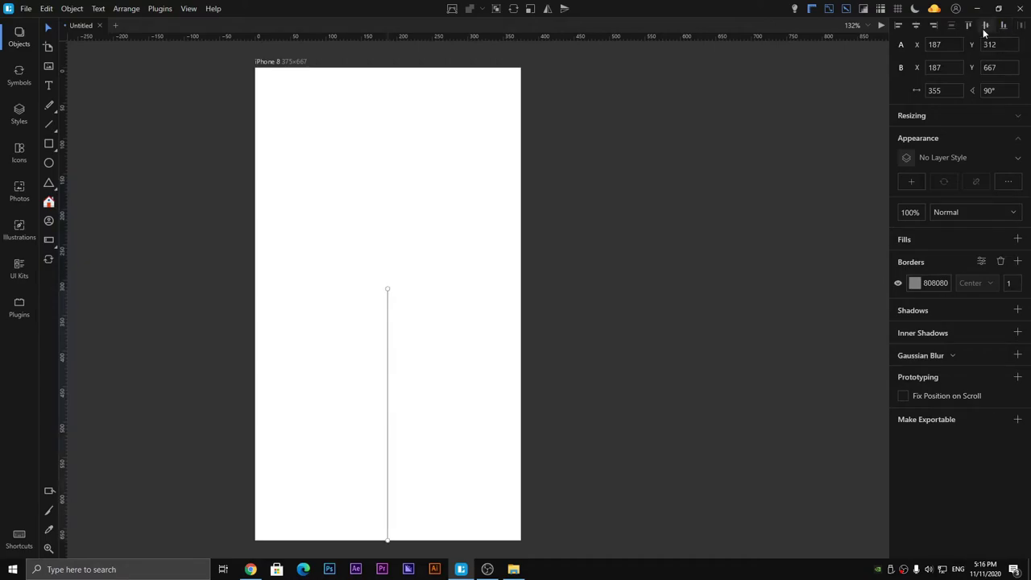
{"action": "left_click", "coordinate": [709, 141]}
{"action": "left_click_drag", "start_coordinate": [440, 241], "coordinate": [301, 458]}
{"action": "key", "text": "Delete"}
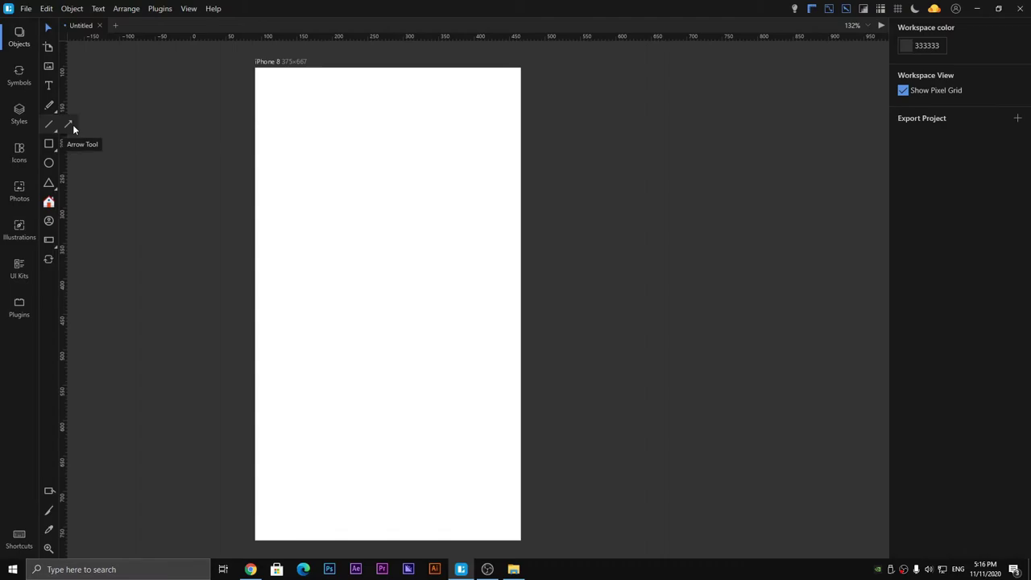
- Draw an arrow, swing its head to point straight up at about 230 px long, then delete it
{"action": "left_click", "coordinate": [72, 127]}
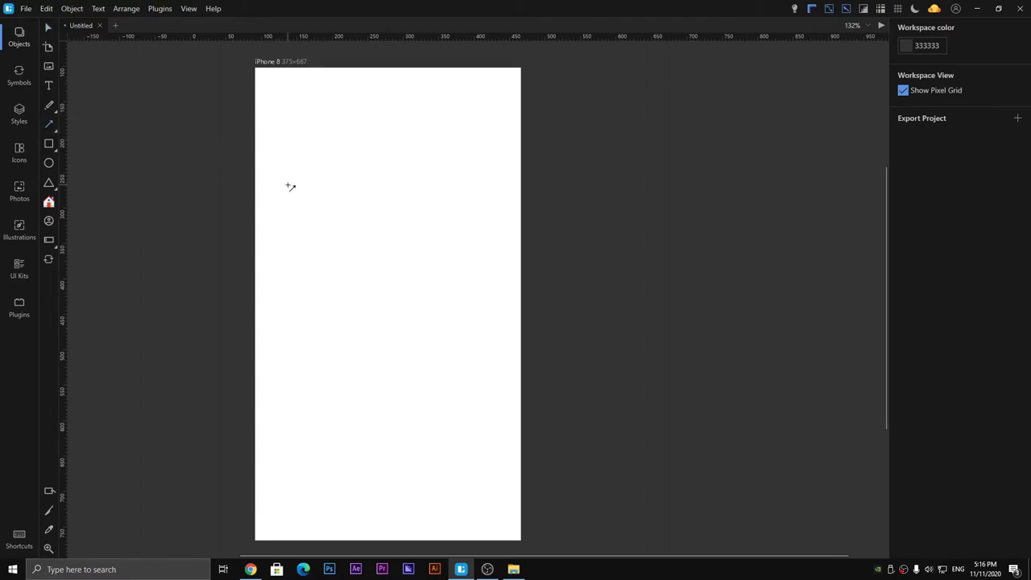
{"action": "left_click_drag", "start_coordinate": [336, 368], "coordinate": [441, 261]}
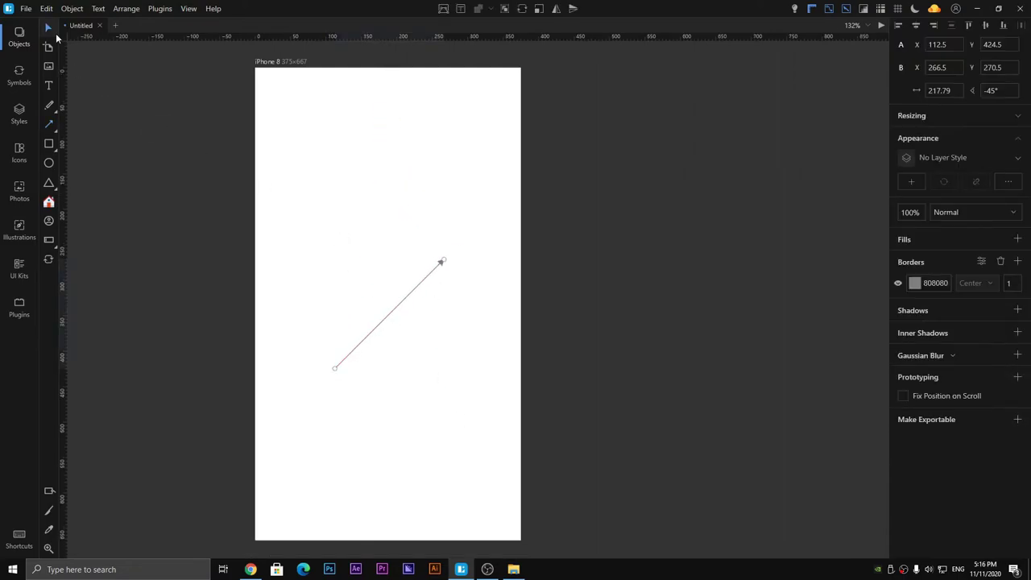
{"action": "left_click", "coordinate": [330, 180]}
{"action": "left_click_drag", "start_coordinate": [379, 259], "coordinate": [526, 414]}
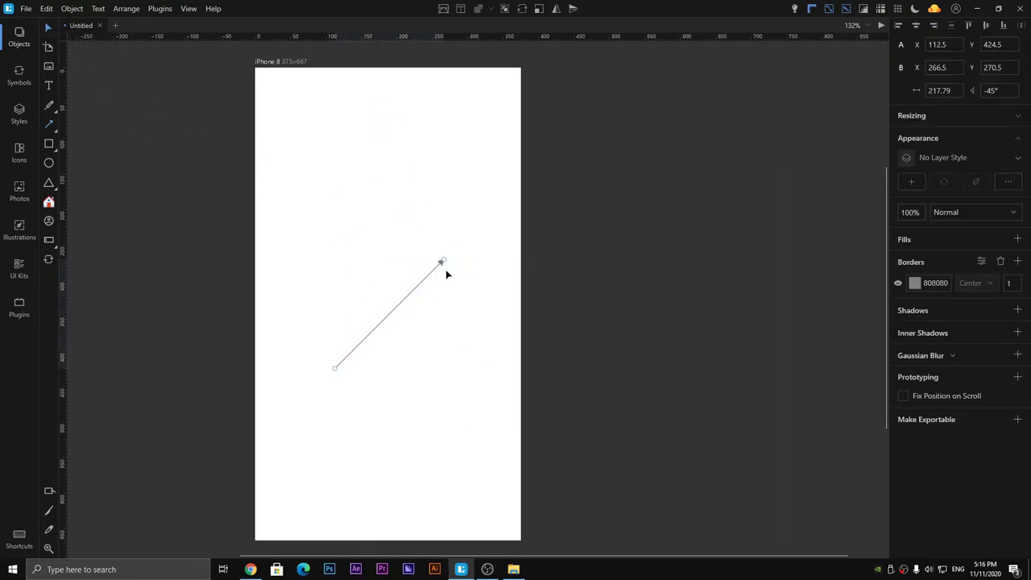
{"action": "left_click_drag", "start_coordinate": [443, 262], "coordinate": [338, 191]}
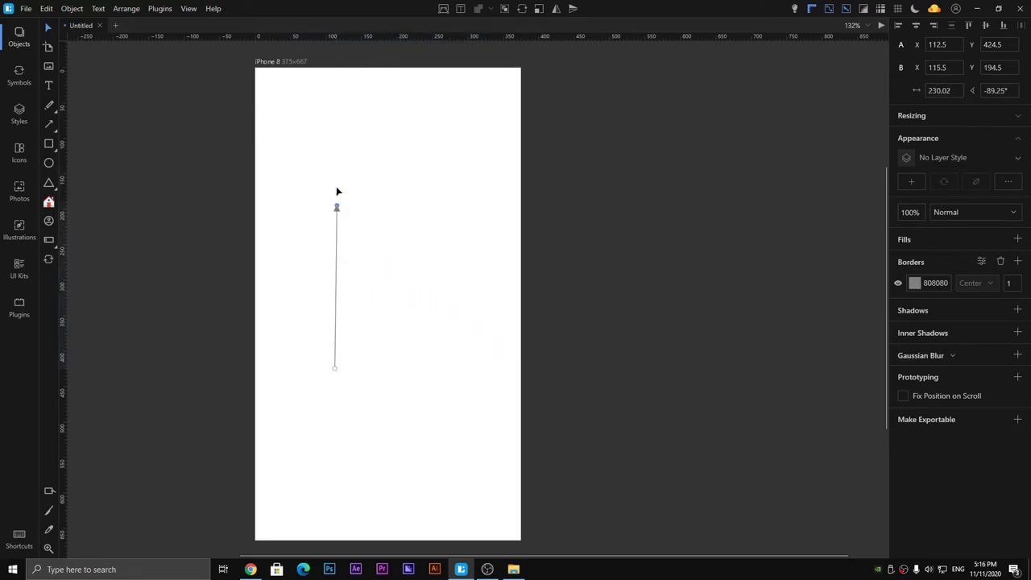
{"action": "left_click_drag", "start_coordinate": [295, 162], "coordinate": [423, 469]}
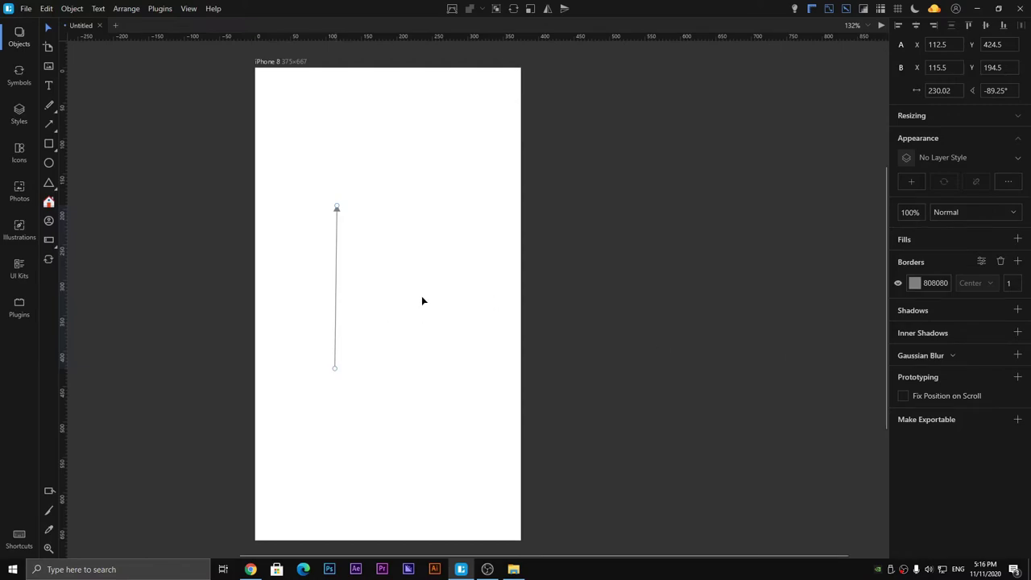
{"action": "key", "text": "Delete"}
{"action": "left_click", "coordinate": [50, 146]}
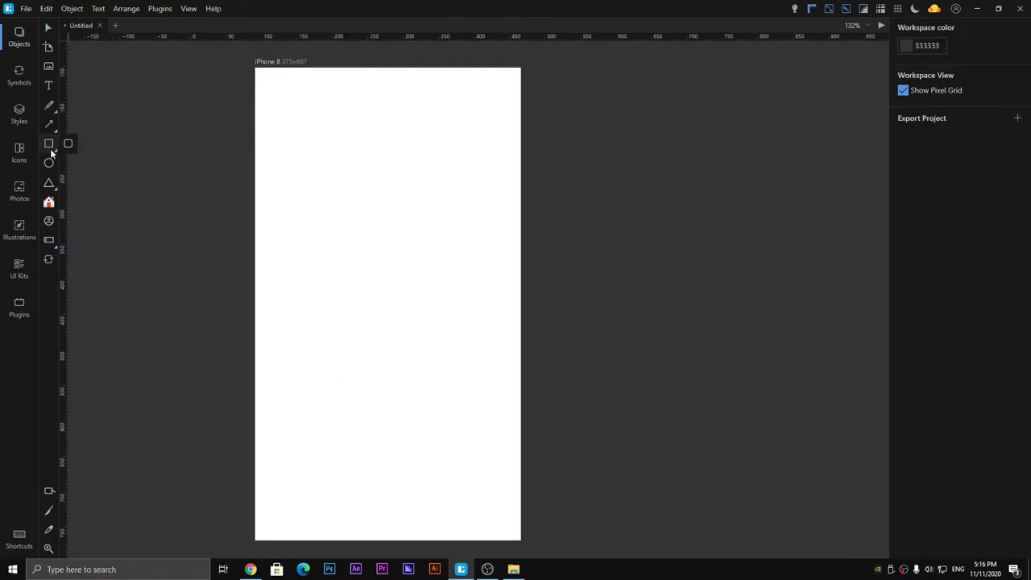
{"action": "left_click_drag", "start_coordinate": [298, 152], "coordinate": [452, 373]}
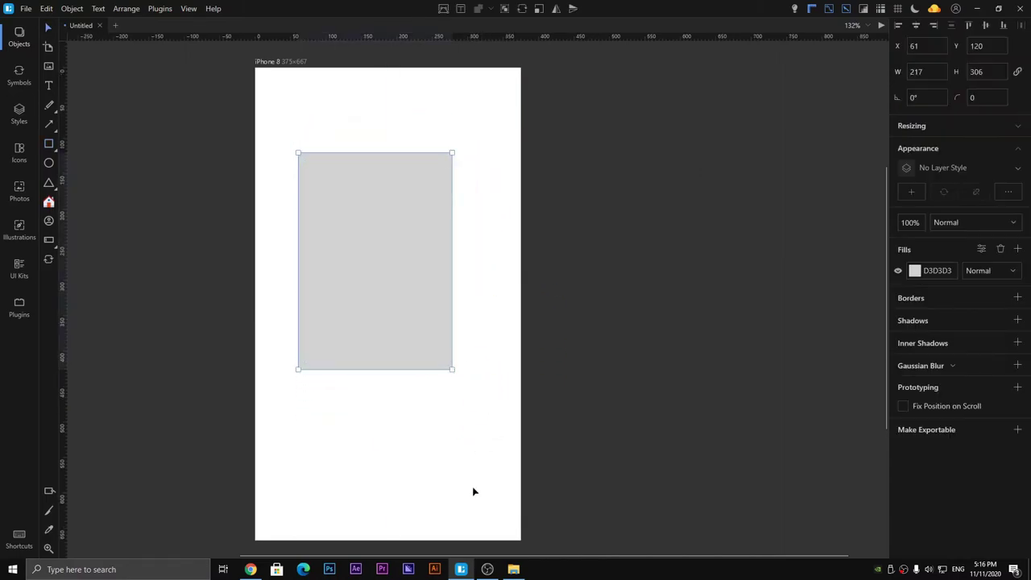
{"action": "left_click_drag", "start_coordinate": [476, 488], "coordinate": [471, 178]}
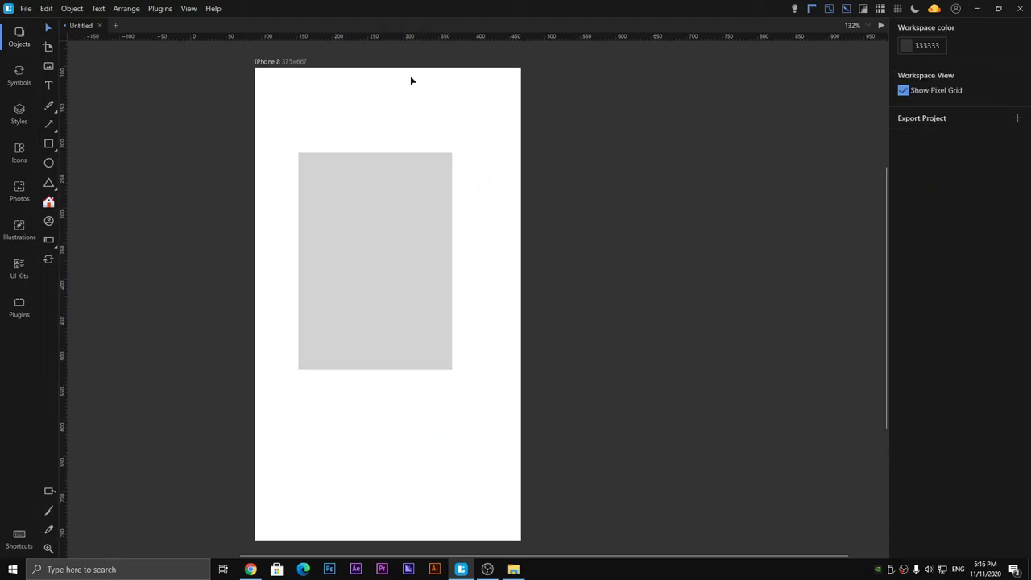
{"action": "left_click_drag", "start_coordinate": [306, 102], "coordinate": [414, 152]}
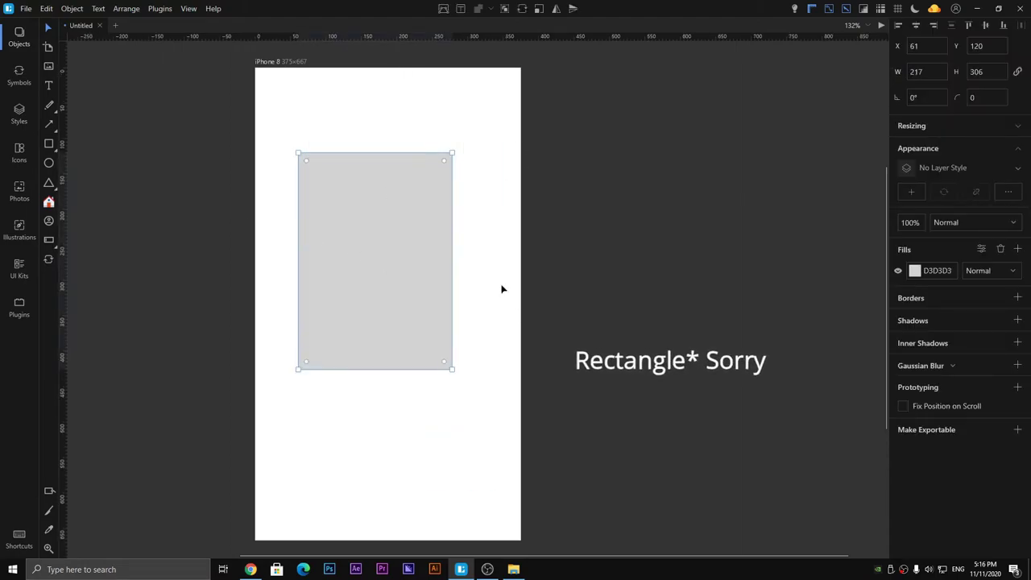
{"action": "left_click", "coordinate": [915, 271]}
{"action": "left_click_drag", "start_coordinate": [838, 318], "coordinate": [805, 336]}
{"action": "left_click", "coordinate": [991, 270]}
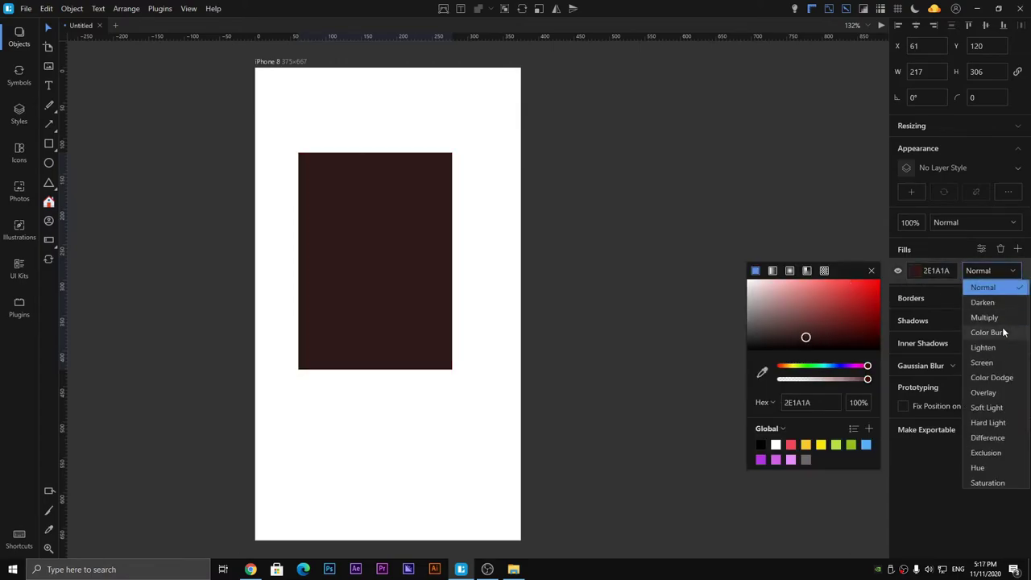
{"action": "left_click", "coordinate": [1003, 331]}
{"action": "left_click", "coordinate": [1005, 272]}
{"action": "left_click", "coordinate": [1003, 424]}
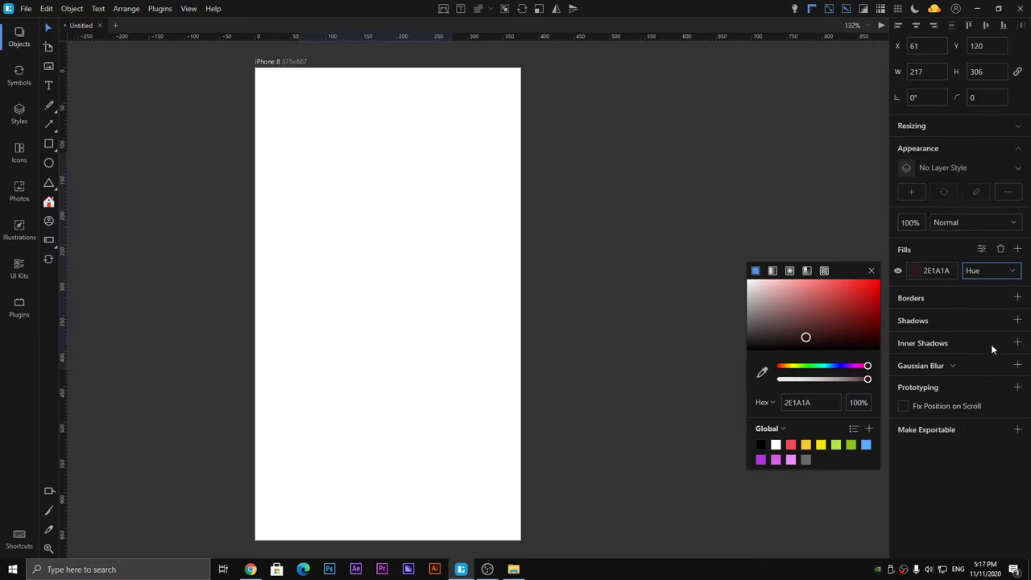
{"action": "left_click", "coordinate": [997, 275]}
{"action": "left_click", "coordinate": [994, 298]}
{"action": "left_click", "coordinate": [999, 272]}
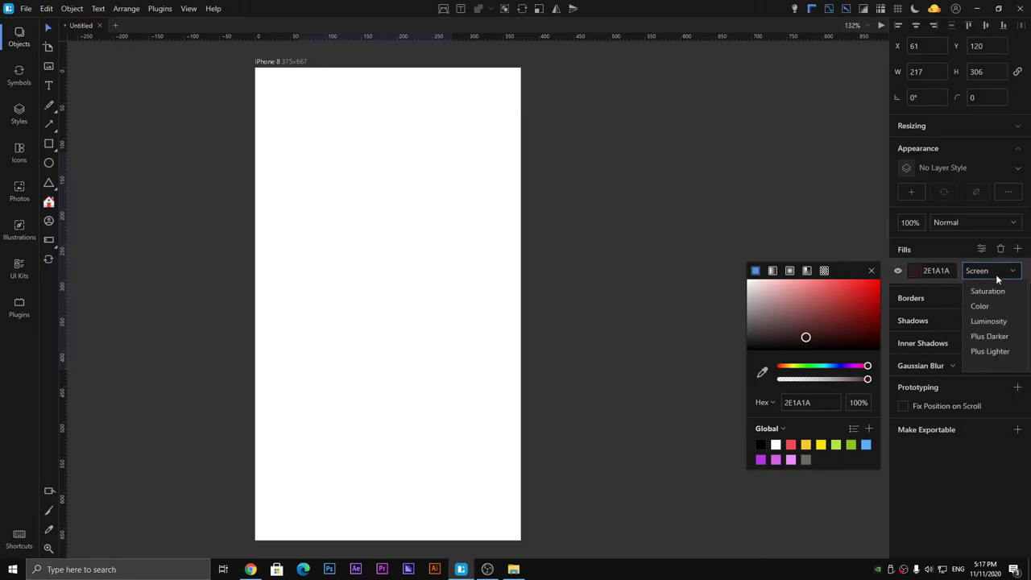
{"action": "left_click", "coordinate": [983, 288]}
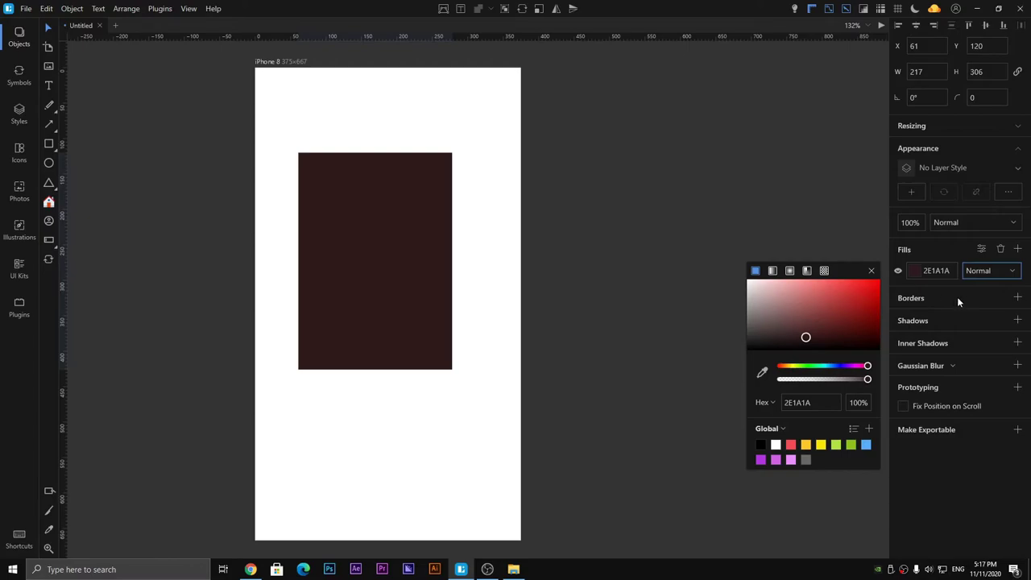
{"action": "left_click", "coordinate": [1017, 298]}
{"action": "left_click", "coordinate": [1018, 298]}
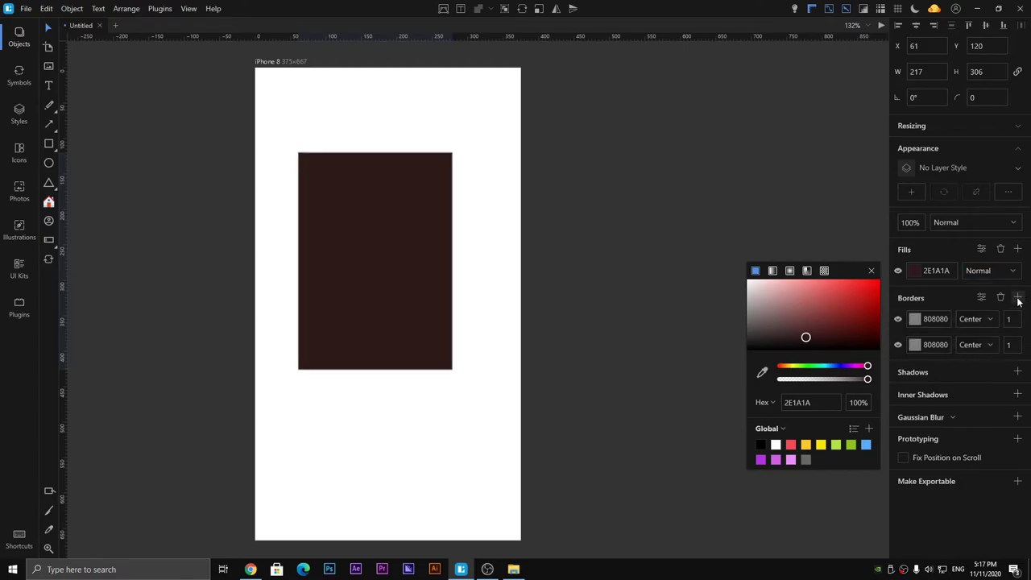
{"action": "left_click", "coordinate": [1000, 297]}
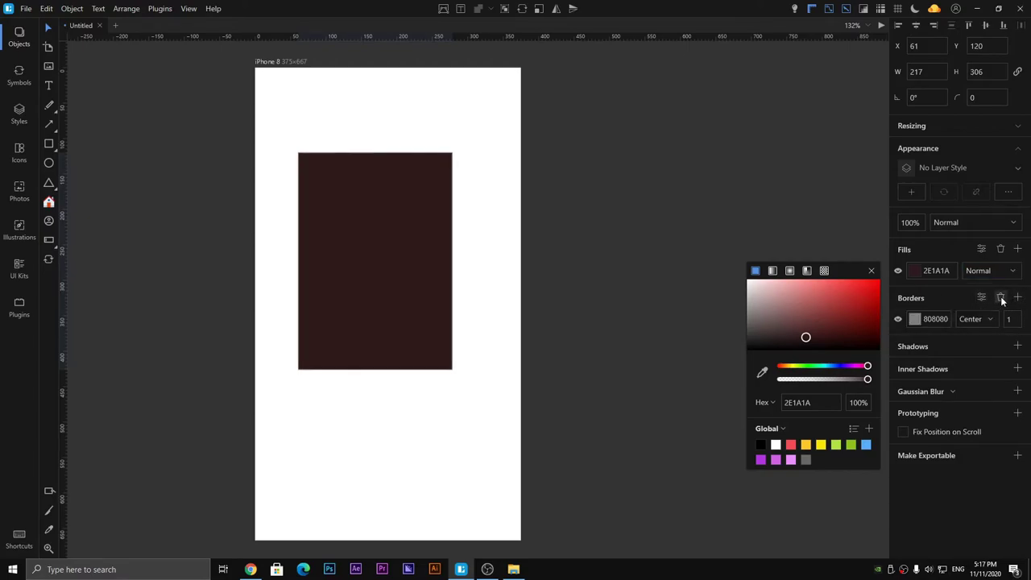
{"action": "left_click_drag", "start_coordinate": [495, 421], "coordinate": [227, 73]}
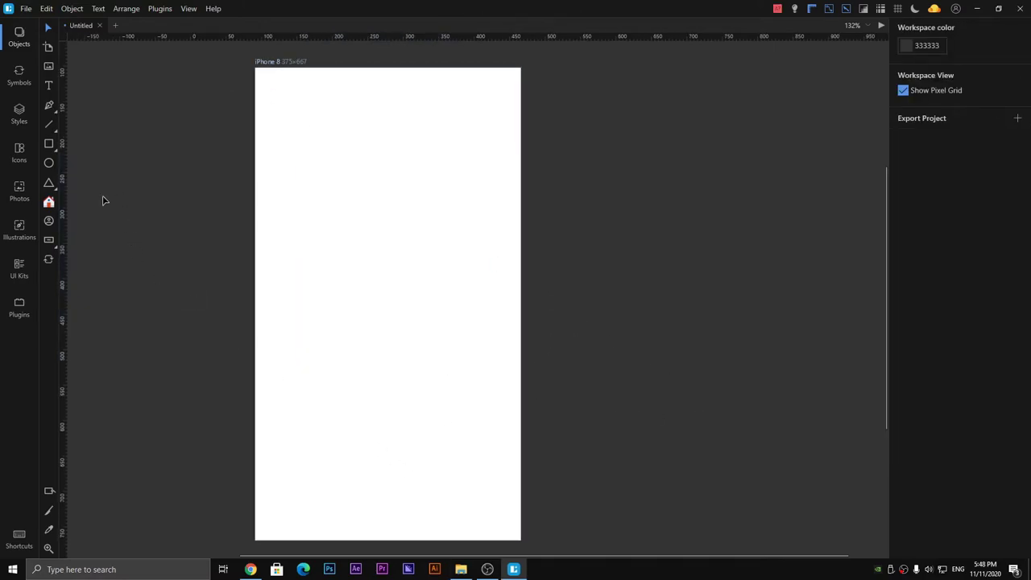
{"action": "left_click", "coordinate": [70, 144]}
{"action": "left_click_drag", "start_coordinate": [284, 163], "coordinate": [375, 245]}
{"action": "left_click", "coordinate": [53, 145]}
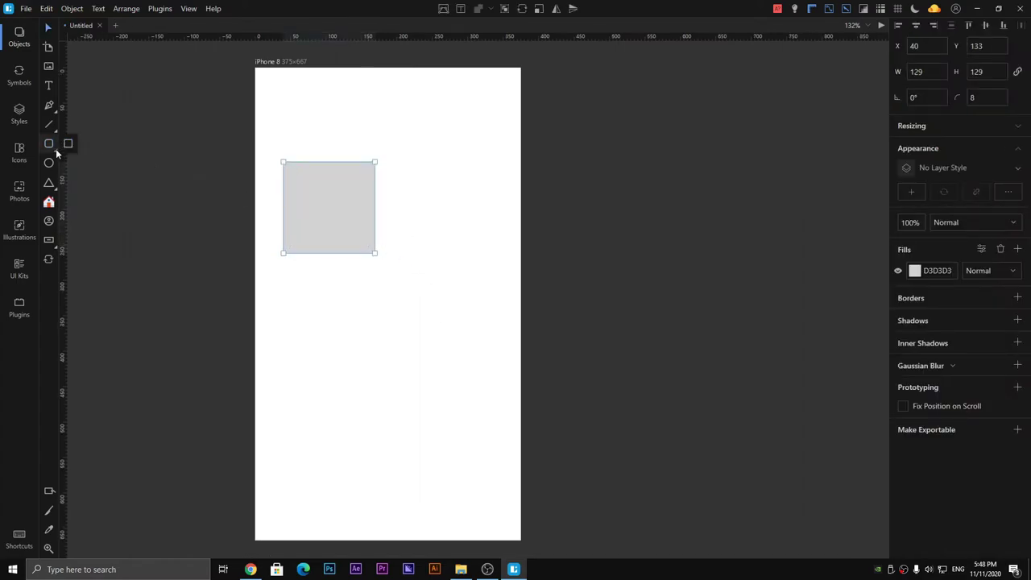
{"action": "left_click_drag", "start_coordinate": [388, 124], "coordinate": [484, 313]}
{"action": "left_click_drag", "start_coordinate": [300, 111], "coordinate": [547, 325]}
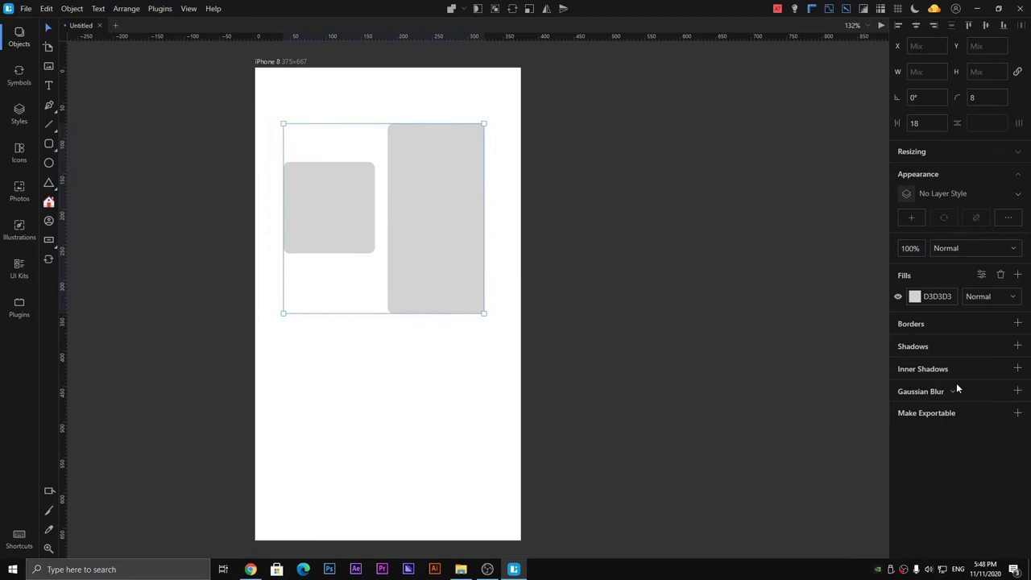
{"action": "left_click", "coordinate": [914, 296]}
{"action": "left_click_drag", "start_coordinate": [808, 322], "coordinate": [838, 355]}
{"action": "left_click", "coordinate": [582, 242]}
{"action": "left_click", "coordinate": [453, 359]}
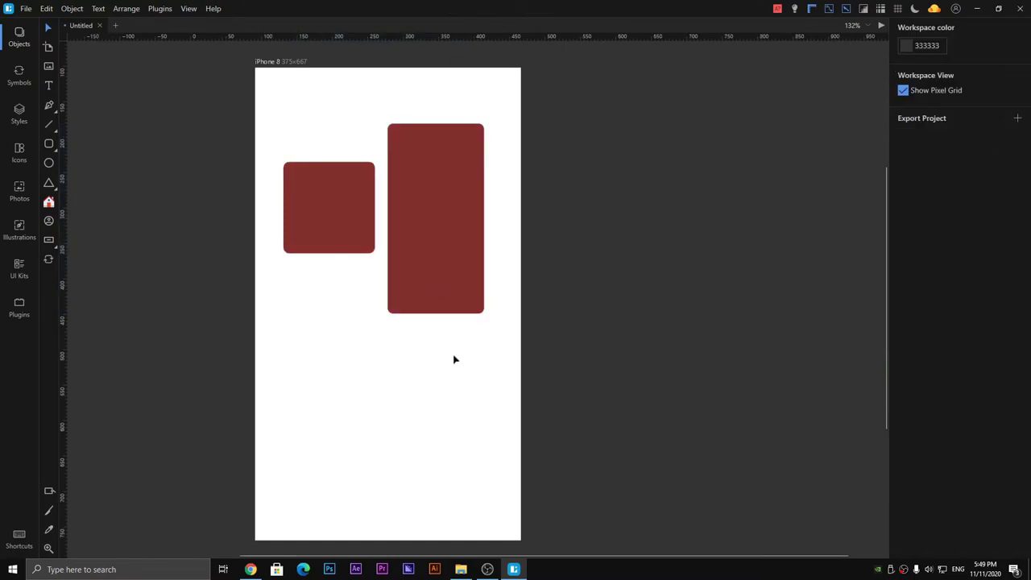
{"action": "left_click_drag", "start_coordinate": [454, 359], "coordinate": [298, 147]}
{"action": "key", "text": "Delete"}
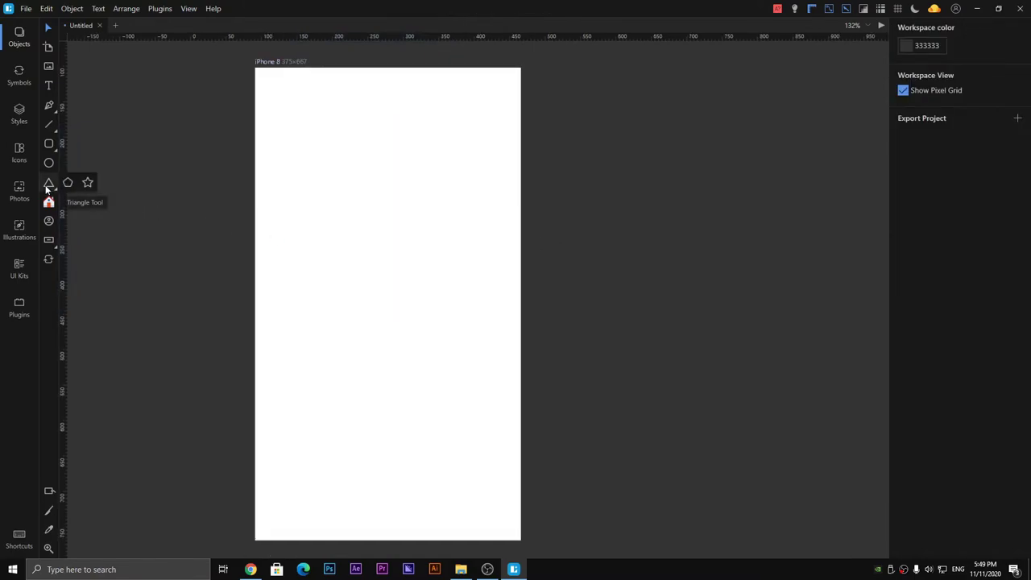
{"action": "left_click", "coordinate": [46, 166]}
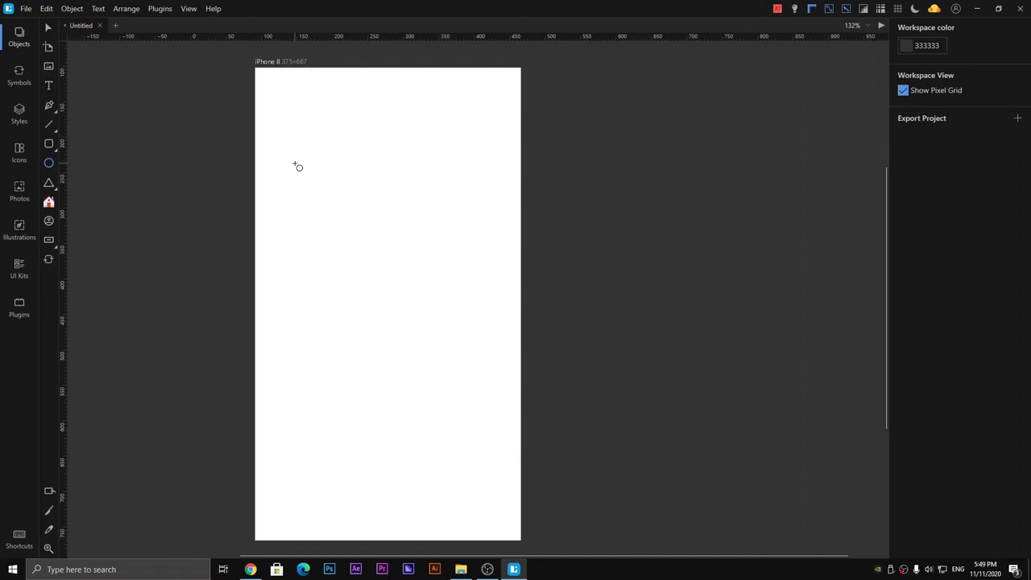
{"action": "left_click_drag", "start_coordinate": [322, 175], "coordinate": [414, 333]}
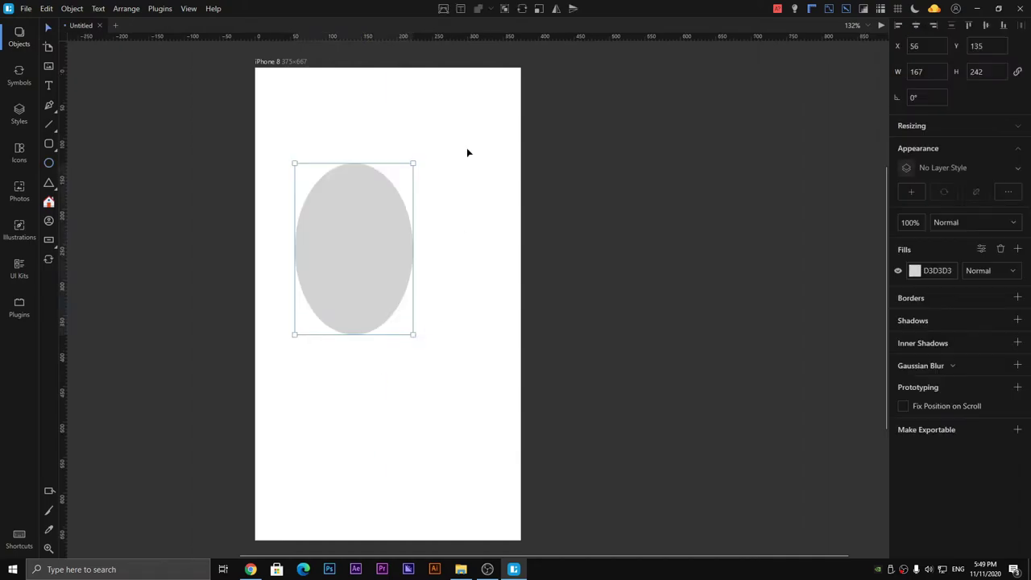
{"action": "left_click_drag", "start_coordinate": [468, 148], "coordinate": [507, 292]}
{"action": "left_click", "coordinate": [49, 163]}
{"action": "left_click_drag", "start_coordinate": [327, 102], "coordinate": [486, 166]}
{"action": "left_click", "coordinate": [49, 163]}
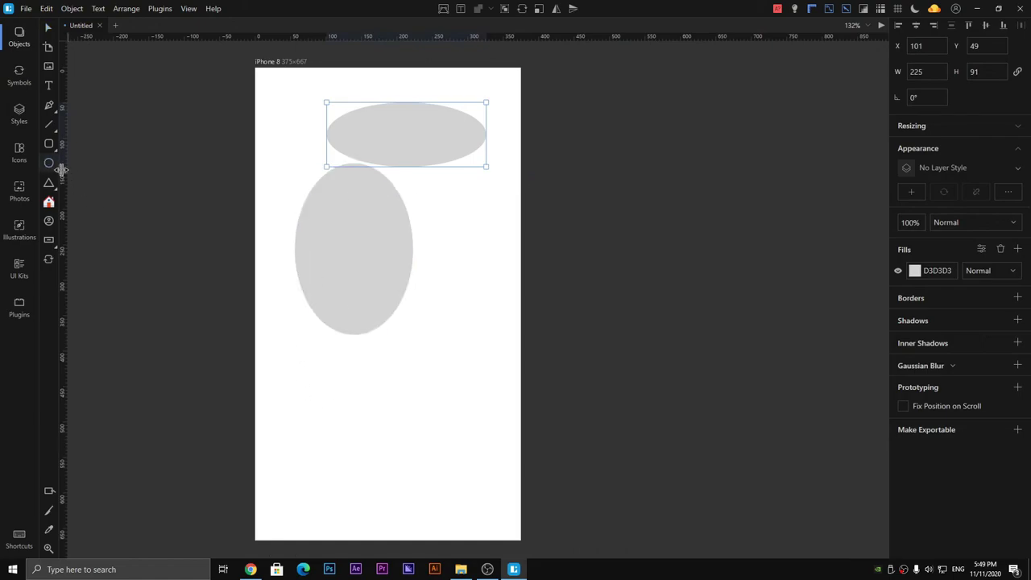
{"action": "left_click_drag", "start_coordinate": [308, 375], "coordinate": [438, 505]}
{"action": "left_click_drag", "start_coordinate": [498, 517], "coordinate": [303, 87]}
{"action": "key", "text": "Delete"}
- Draw a triangle, a 177×177 pentagon and a 226×226 five-point star on the artboard
{"action": "mouse_move", "coordinate": [57, 185]}
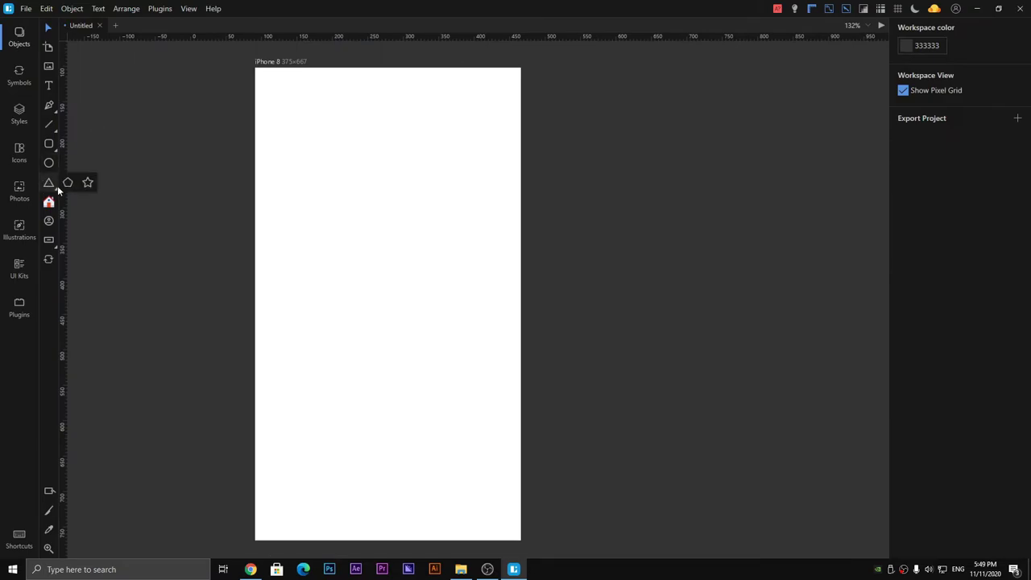
{"action": "left_click", "coordinate": [49, 184]}
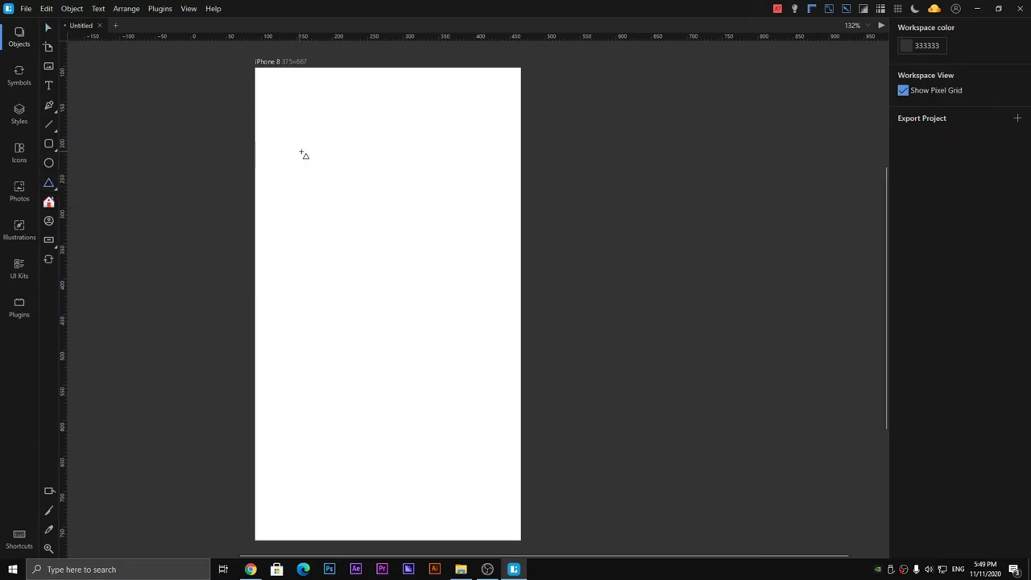
{"action": "left_click_drag", "start_coordinate": [301, 152], "coordinate": [362, 211]}
{"action": "mouse_move", "coordinate": [49, 185]}
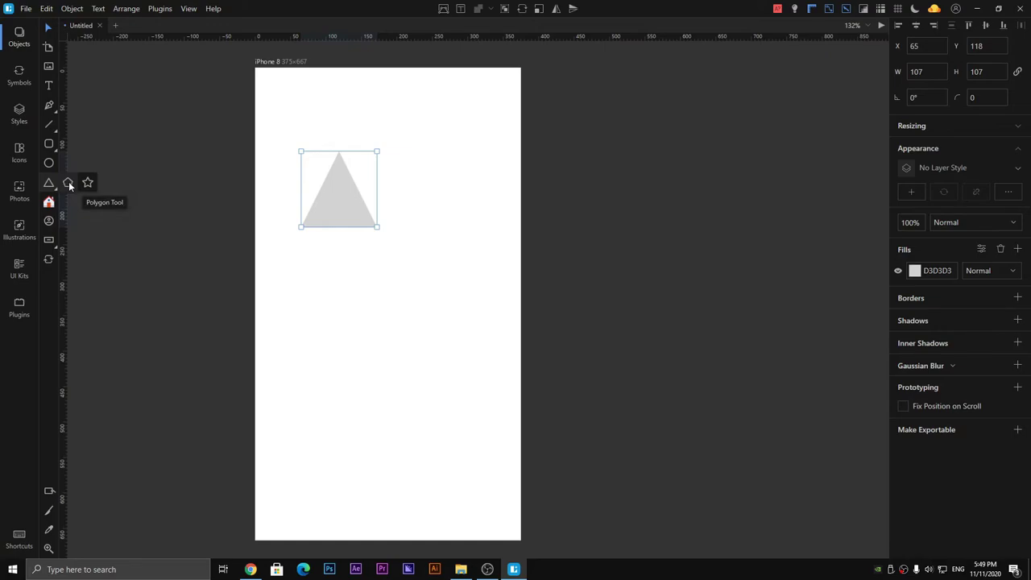
{"action": "left_click", "coordinate": [69, 185]}
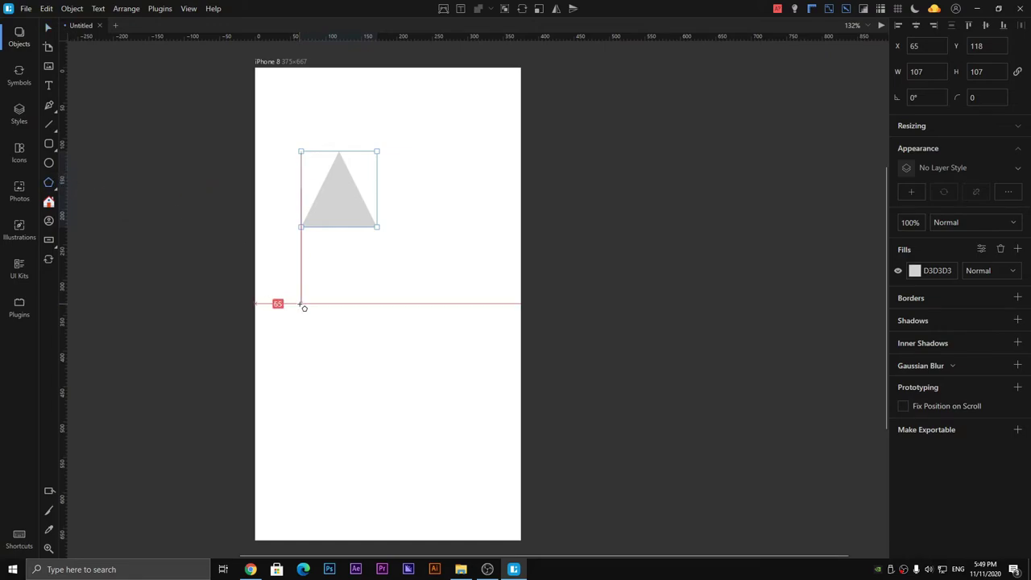
{"action": "left_click_drag", "start_coordinate": [301, 303], "coordinate": [427, 429]}
{"action": "mouse_move", "coordinate": [54, 186]}
{"action": "left_click", "coordinate": [92, 187]}
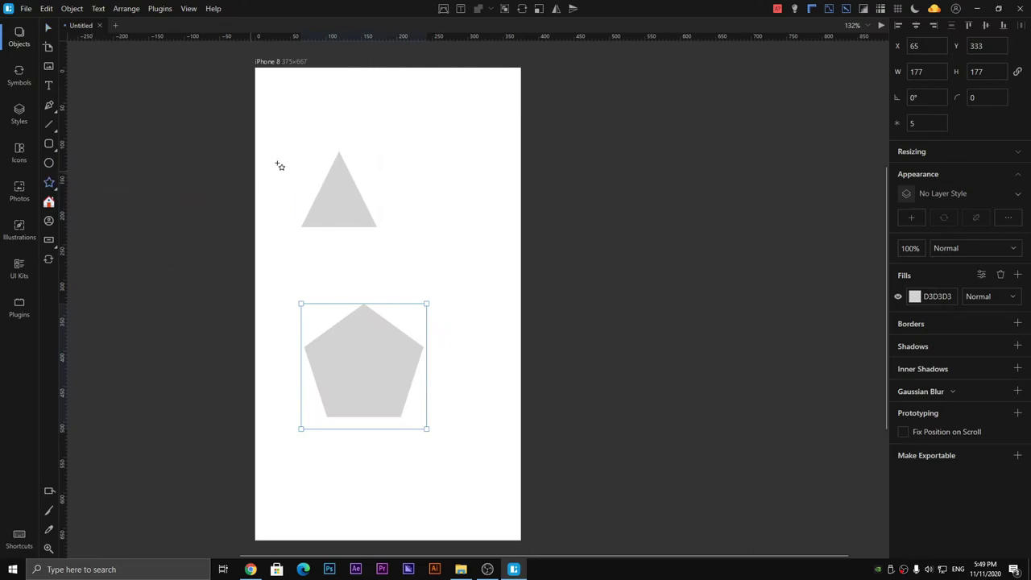
{"action": "left_click_drag", "start_coordinate": [364, 94], "coordinate": [574, 281]}
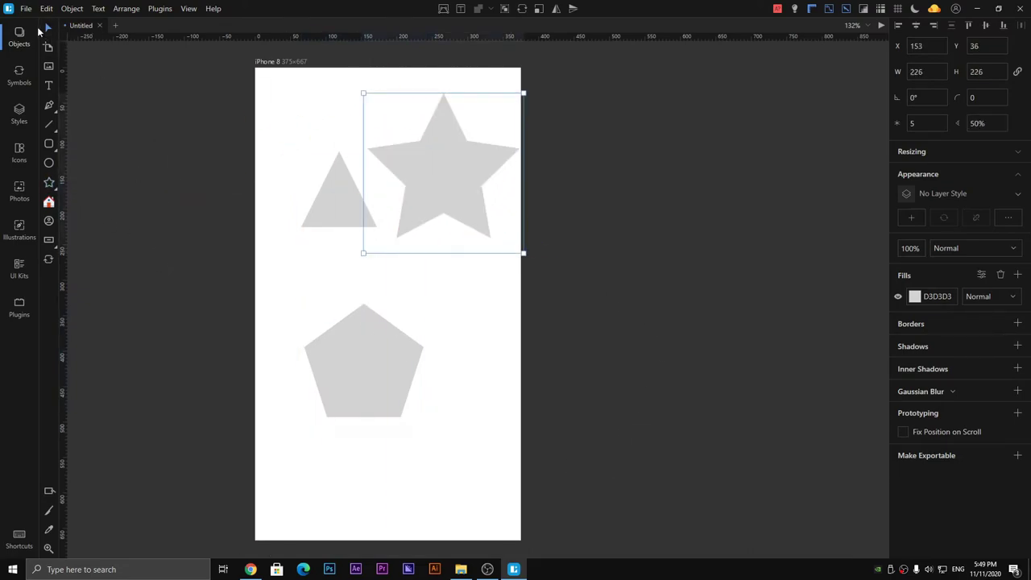
- Fill all three shapes dark red, then select everything and delete it
{"action": "left_click_drag", "start_coordinate": [556, 472], "coordinate": [265, 81]}
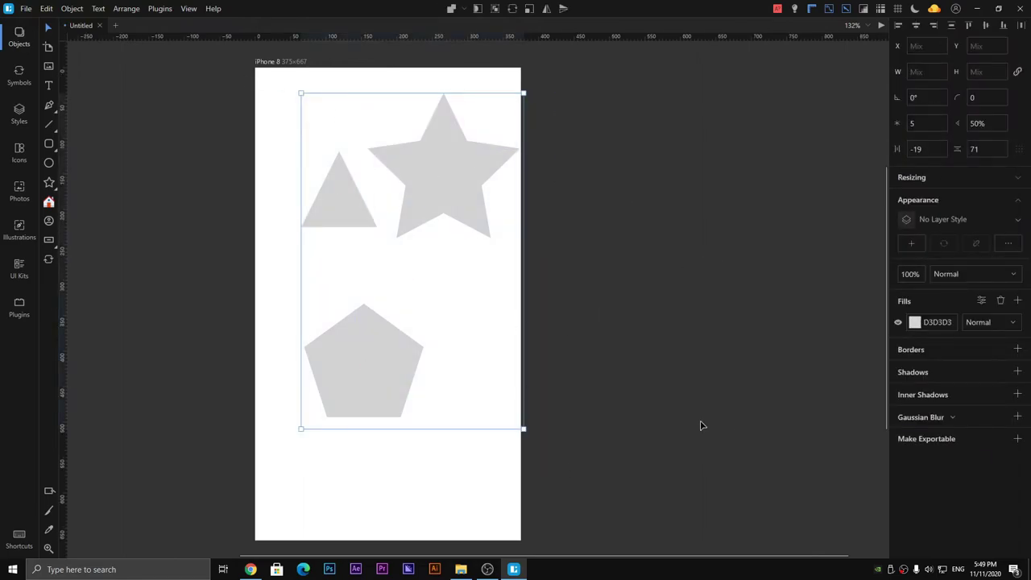
{"action": "left_click", "coordinate": [915, 322]}
{"action": "left_click", "coordinate": [847, 376]}
{"action": "left_click", "coordinate": [534, 345]}
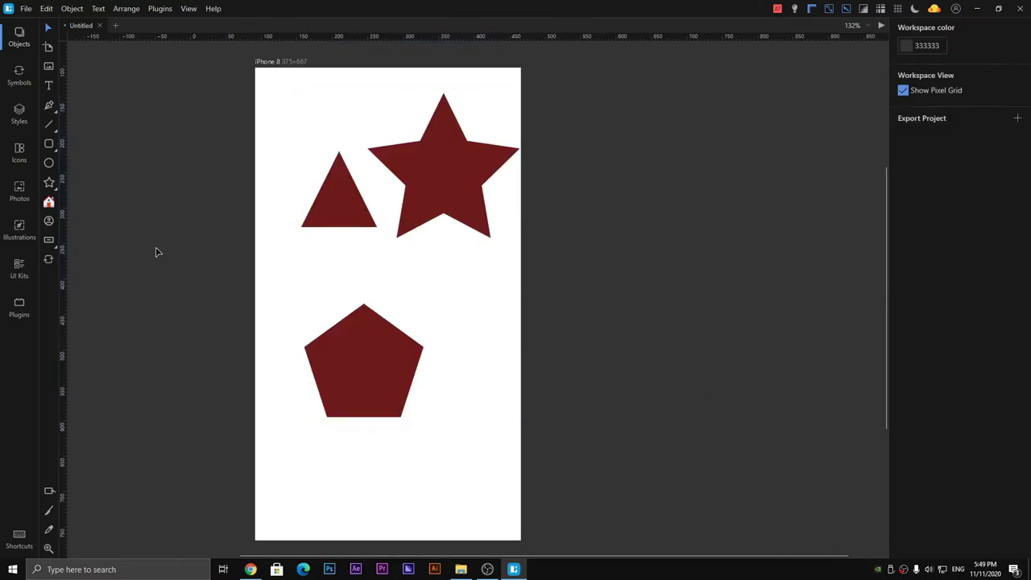
{"action": "key", "text": "ctrl+a"}
{"action": "key", "text": "Delete"}
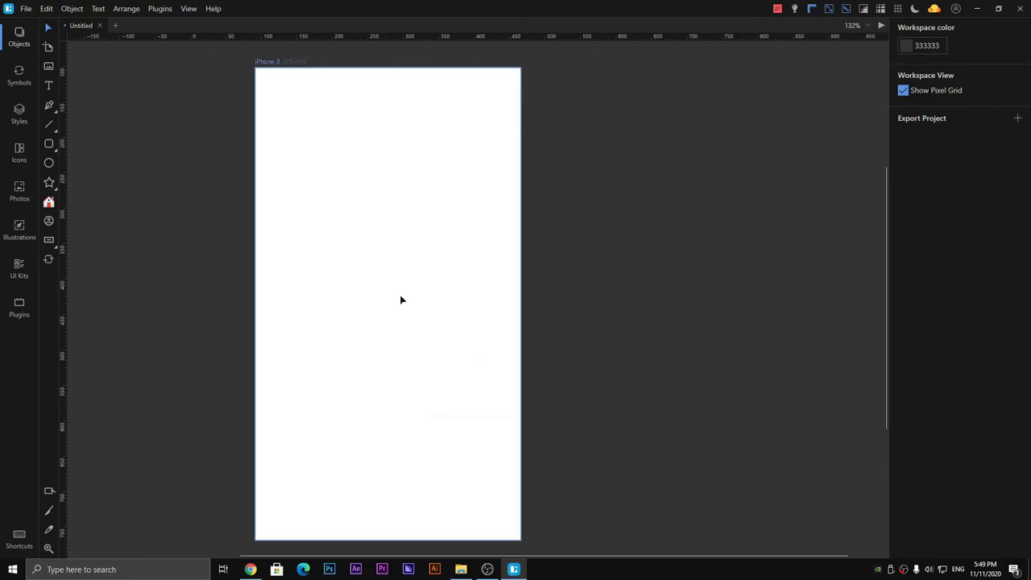
- Select the artboard and try placing a red house icon from the Icons library
{"action": "left_click", "coordinate": [400, 298]}
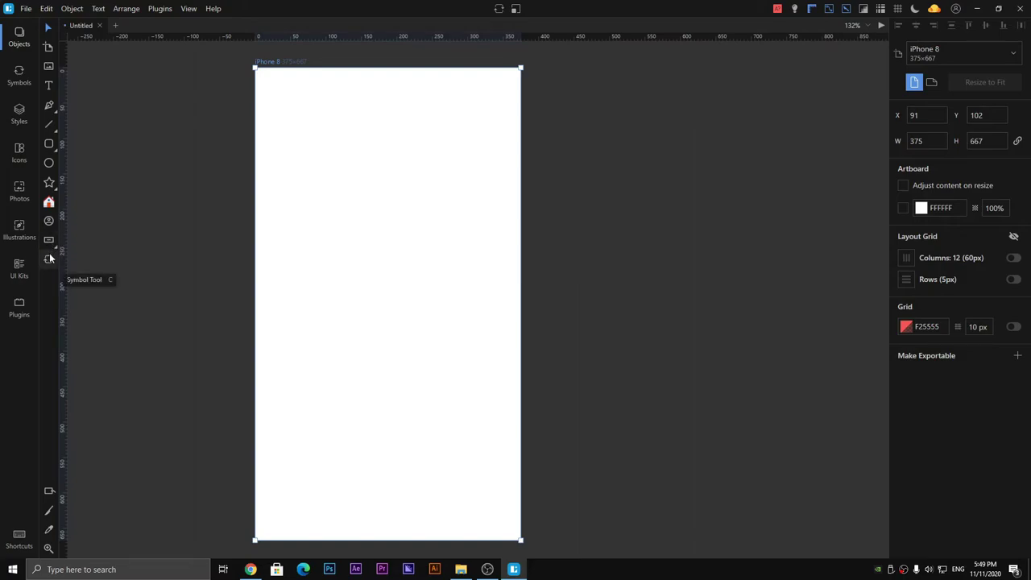
{"action": "left_click", "coordinate": [48, 204]}
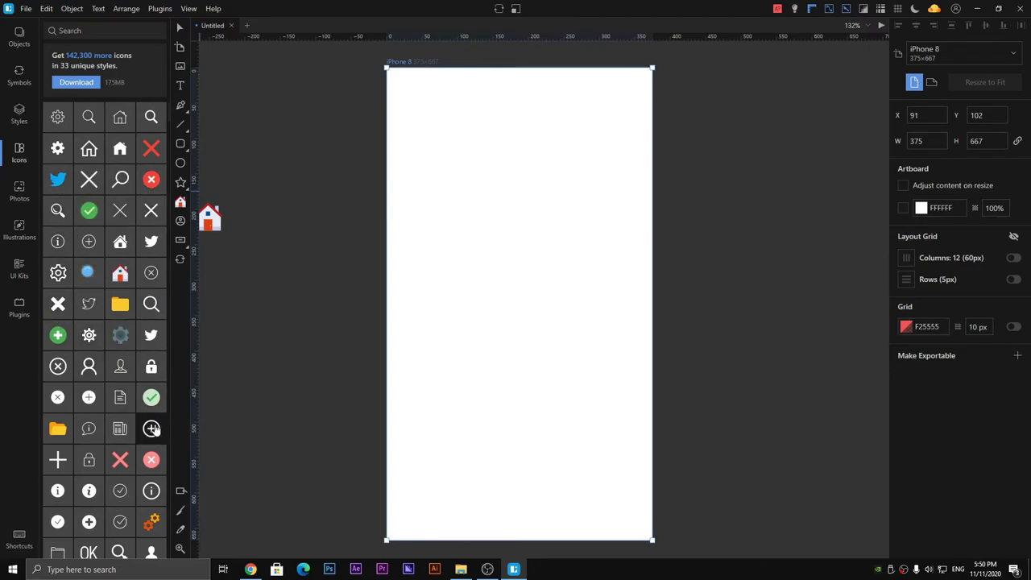
{"action": "scroll", "coordinate": [129, 427], "scroll_direction": "down", "scroll_amount": 3}
{"action": "scroll", "coordinate": [129, 427], "scroll_direction": "down", "scroll_amount": 3}
{"action": "scroll", "coordinate": [128, 362], "scroll_direction": "up", "scroll_amount": 5}
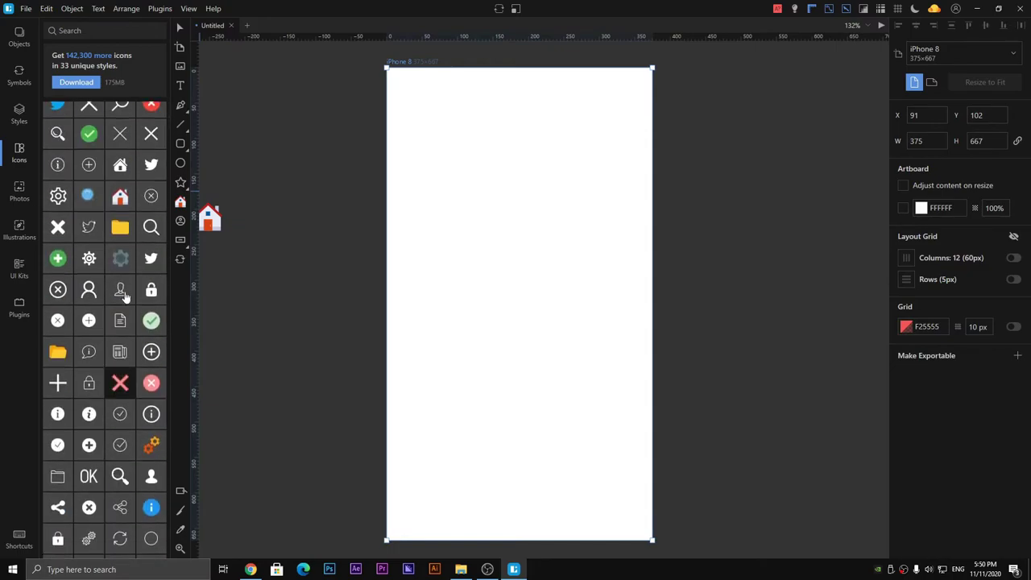
{"action": "left_click", "coordinate": [134, 30]}
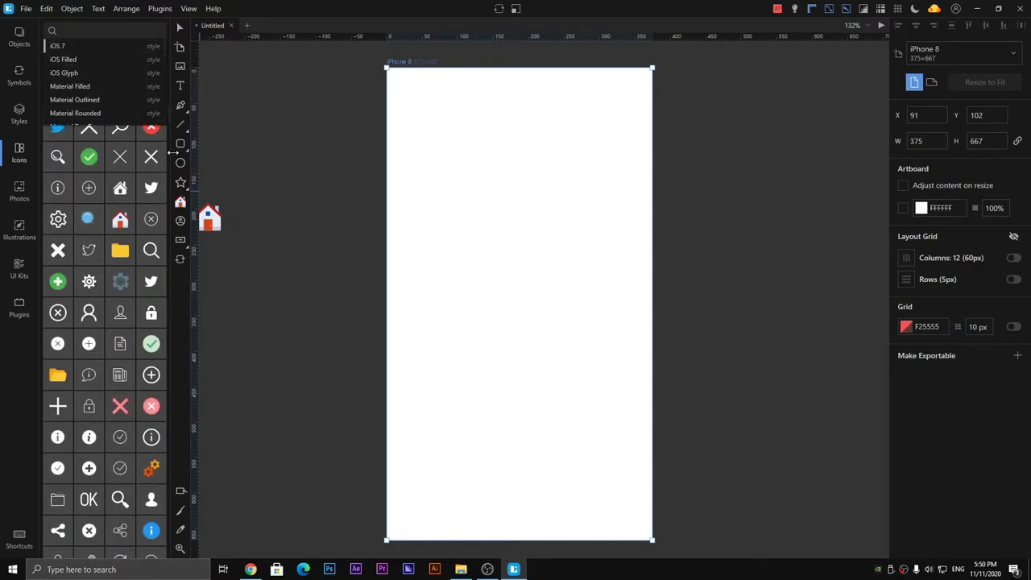
{"action": "left_click", "coordinate": [434, 343]}
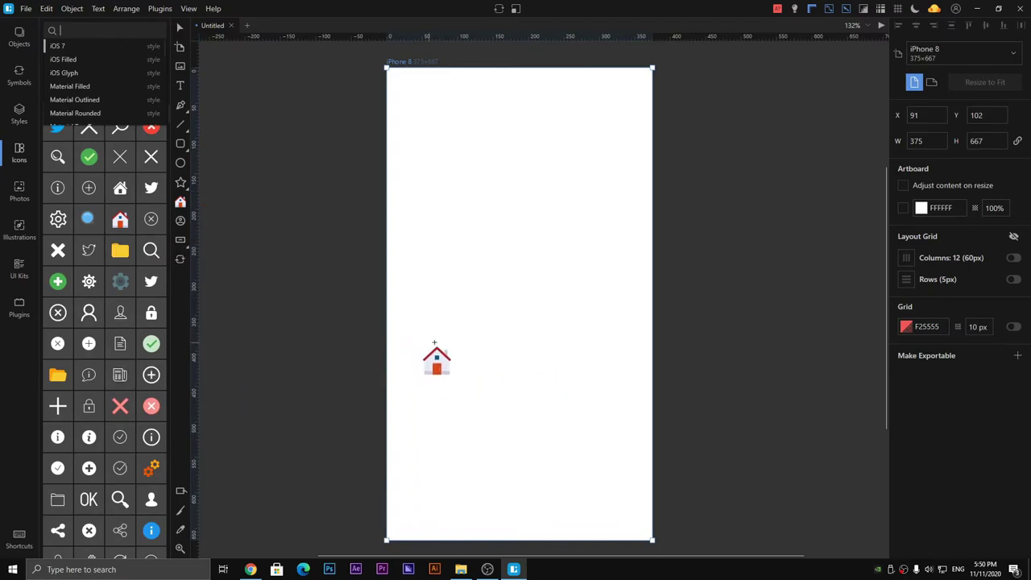
{"action": "left_click_drag", "start_coordinate": [434, 343], "coordinate": [213, 339]}
- Draw a 302×17 grey D3D3D3 rounded rectangle with 8-px corners near the artboard top
{"action": "scroll", "coordinate": [105, 242], "scroll_direction": "up", "scroll_amount": 2}
{"action": "mouse_move", "coordinate": [184, 181]}
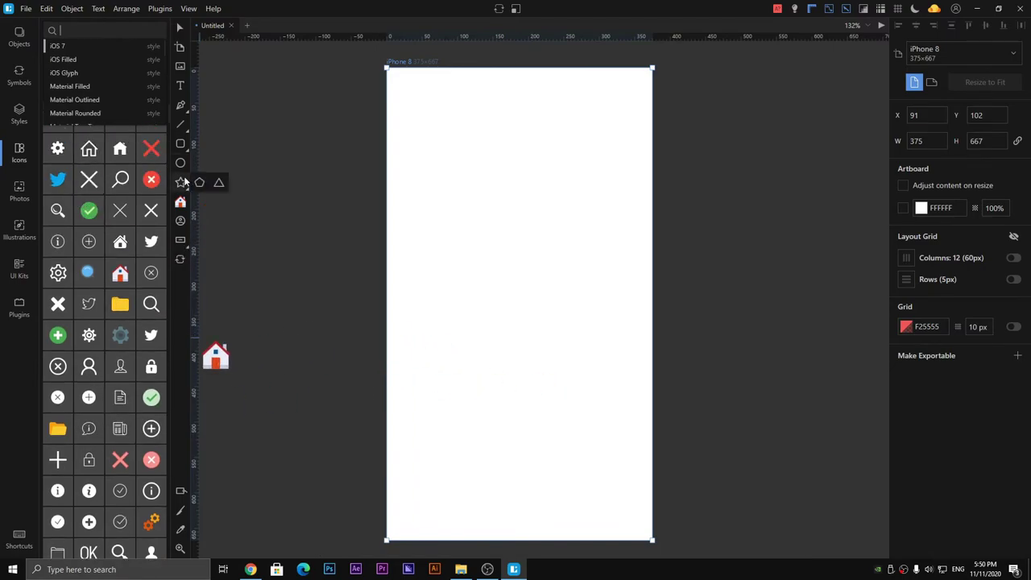
{"action": "left_click", "coordinate": [182, 144]}
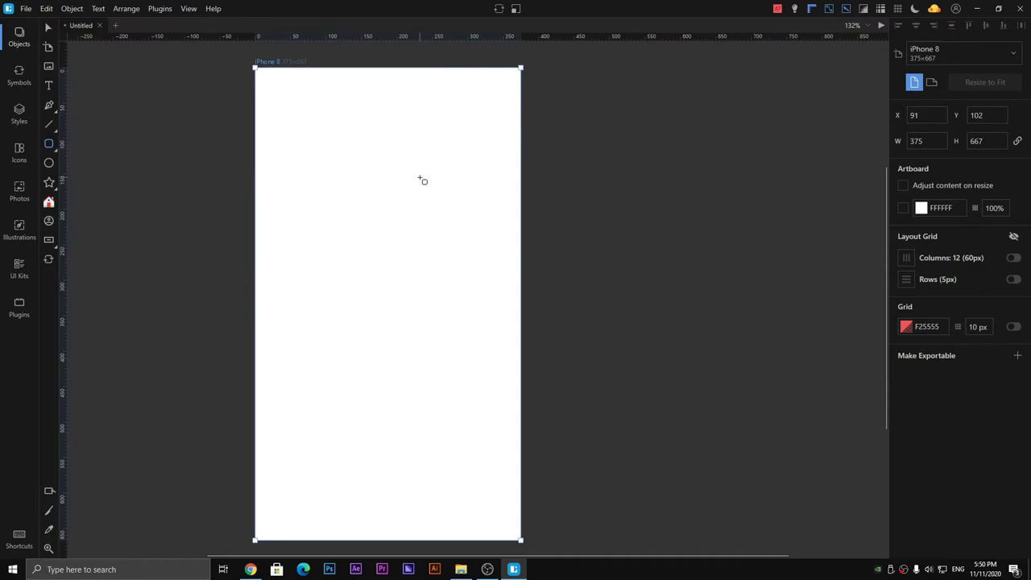
{"action": "left_click_drag", "start_coordinate": [498, 128], "coordinate": [512, 155]}
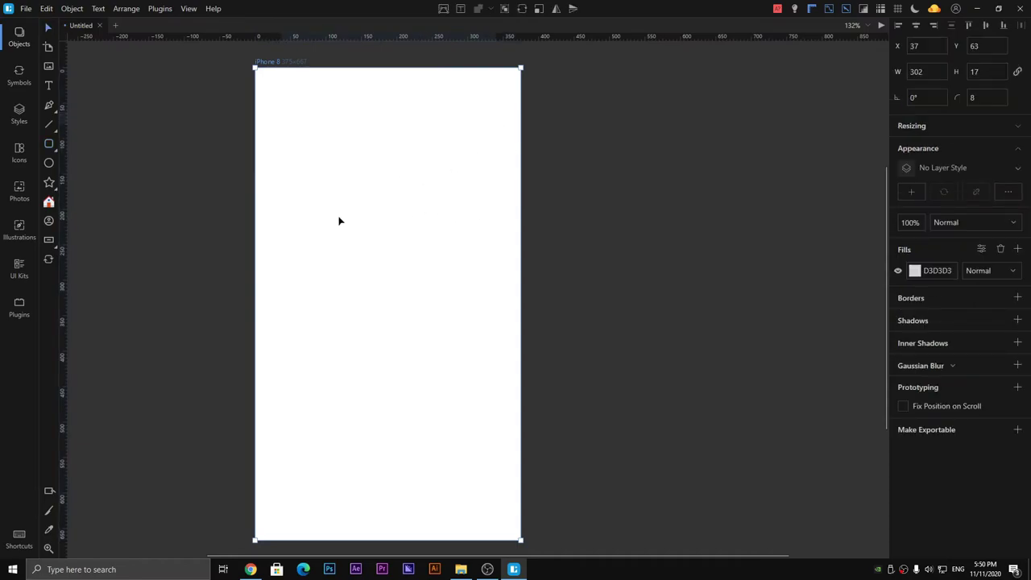
- Stretch the grey rectangle taller to 302×78
{"action": "left_click", "coordinate": [339, 78]}
{"action": "left_click", "coordinate": [321, 110]}
{"action": "scroll", "coordinate": [331, 115], "scroll_direction": "up", "scroll_amount": 1}
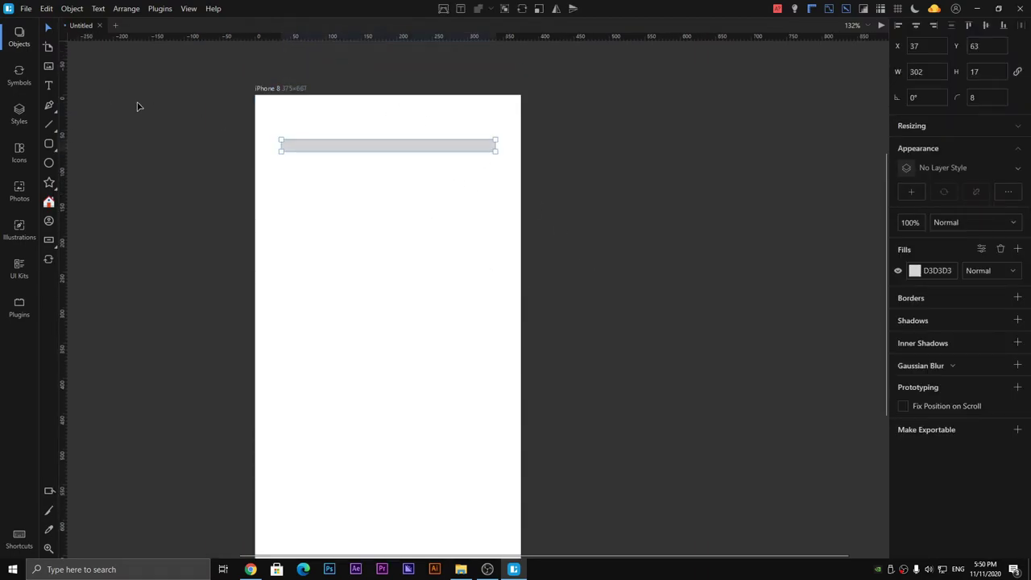
{"action": "left_click_drag", "start_coordinate": [368, 151], "coordinate": [368, 194]}
{"action": "left_click", "coordinate": [240, 203]}
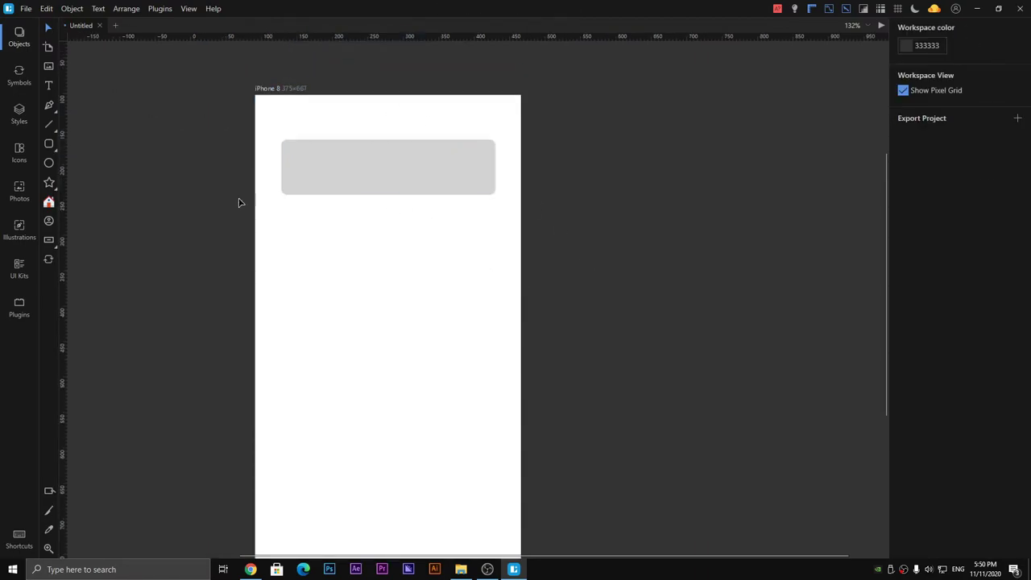
- Place a 48×48 house icon inside the card, then delete the rectangle and select the icon
{"action": "left_click", "coordinate": [49, 202]}
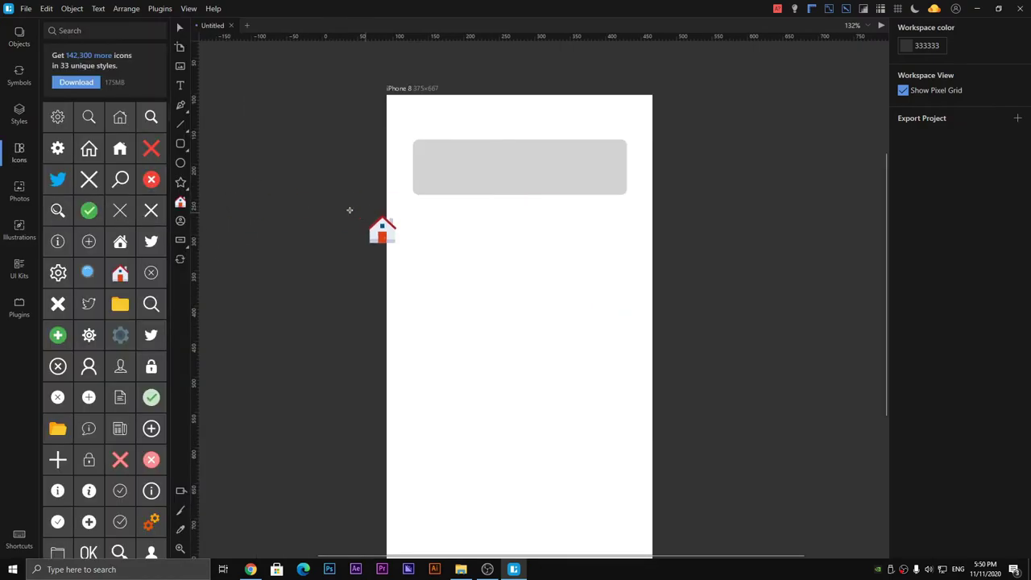
{"action": "left_click_drag", "start_coordinate": [266, 200], "coordinate": [429, 154]}
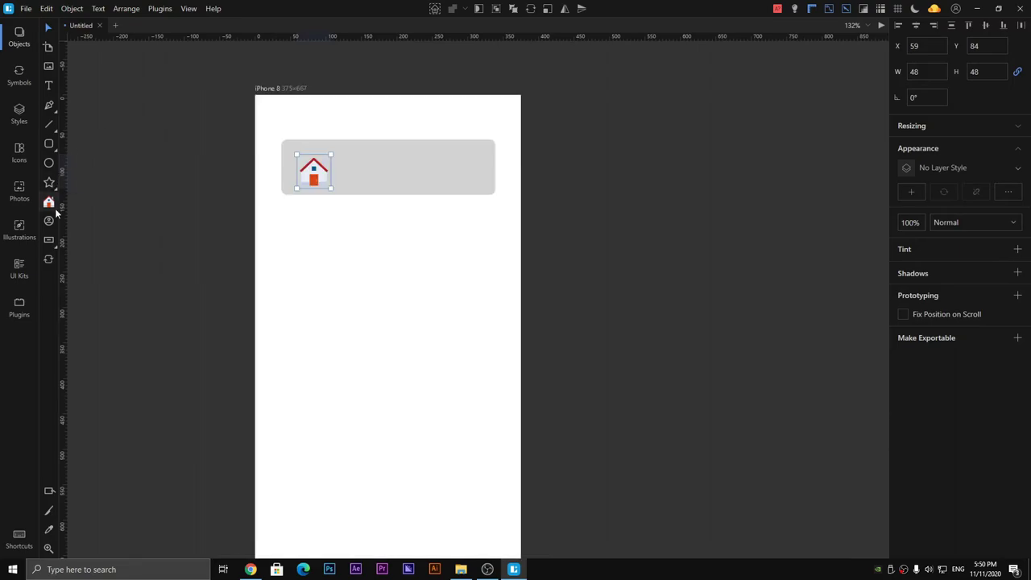
{"action": "left_click", "coordinate": [48, 201]}
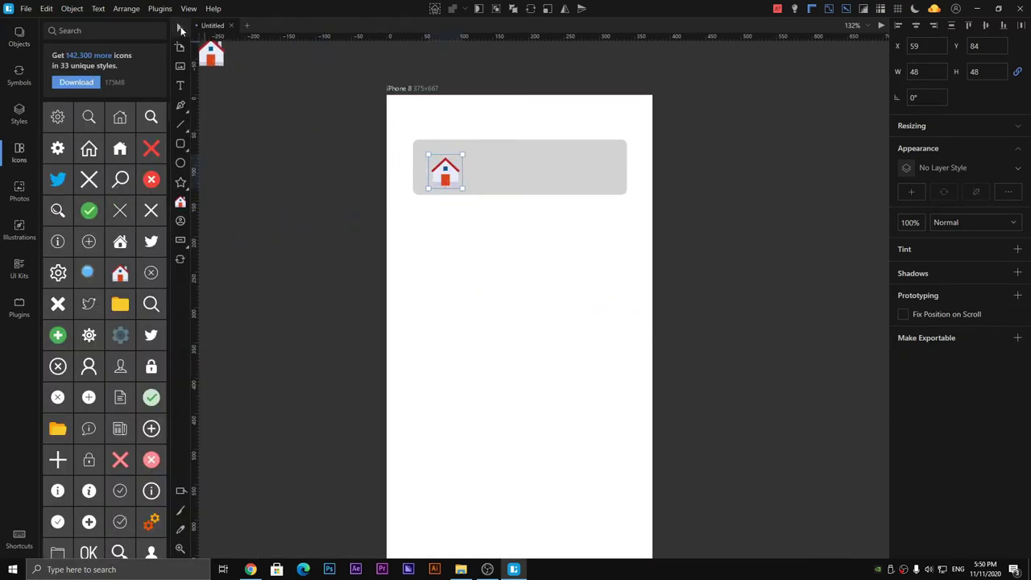
{"action": "key", "text": "Escape"}
{"action": "left_click", "coordinate": [353, 142]}
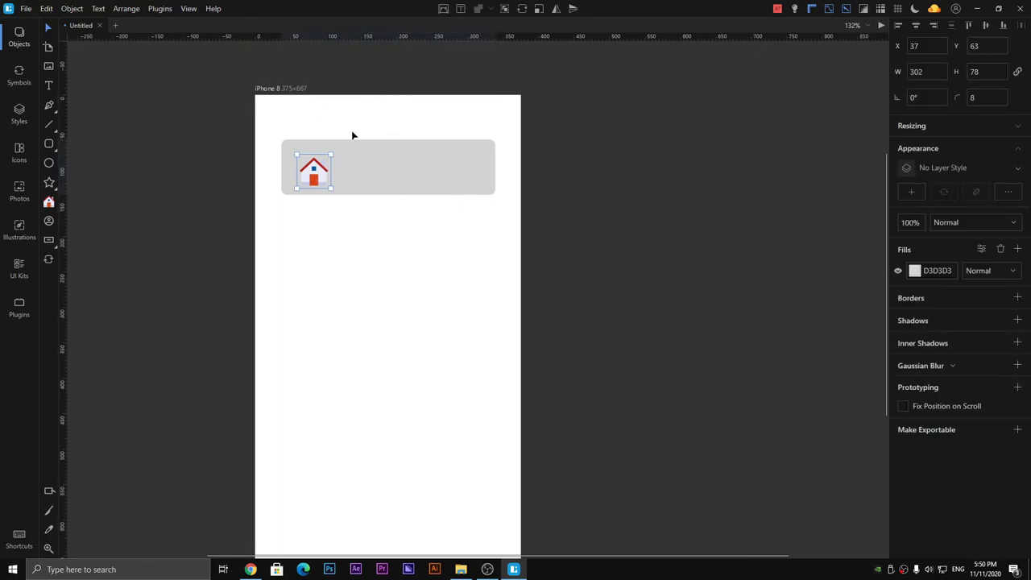
{"action": "key", "text": "Delete"}
{"action": "left_click", "coordinate": [318, 179]}
- Delete the house icon and place a 50×50 photo avatar on the artboard
{"action": "key", "text": "Delete"}
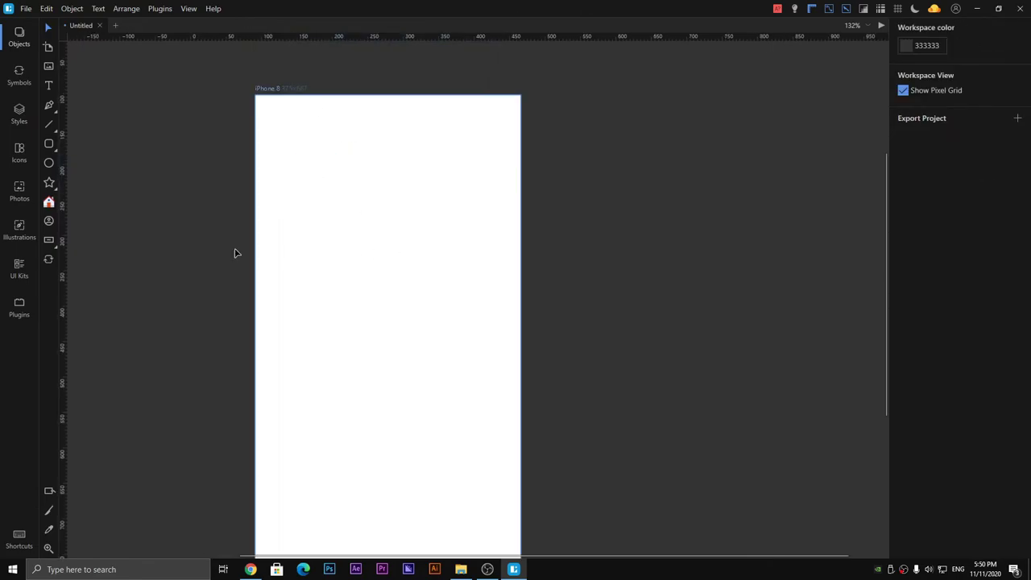
{"action": "left_click", "coordinate": [49, 203]}
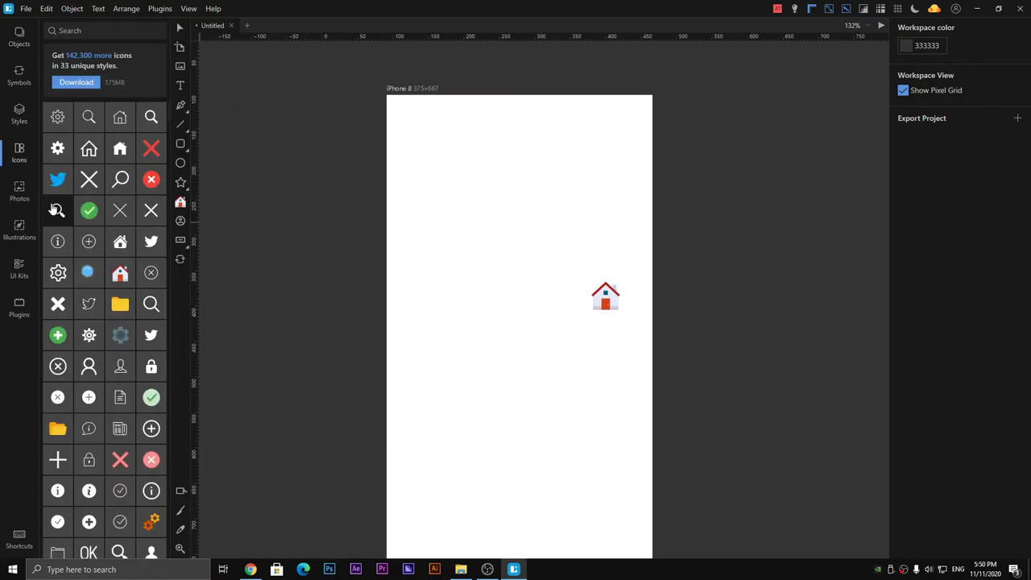
{"action": "scroll", "coordinate": [153, 407], "scroll_direction": "down", "scroll_amount": 2}
{"action": "scroll", "coordinate": [161, 379], "scroll_direction": "up", "scroll_amount": 2}
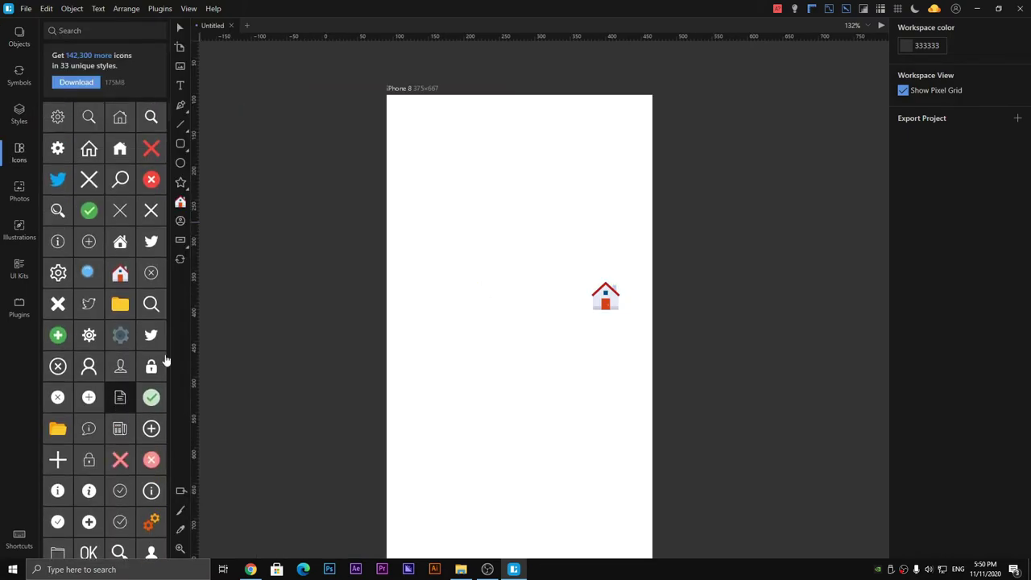
{"action": "left_click", "coordinate": [179, 220]}
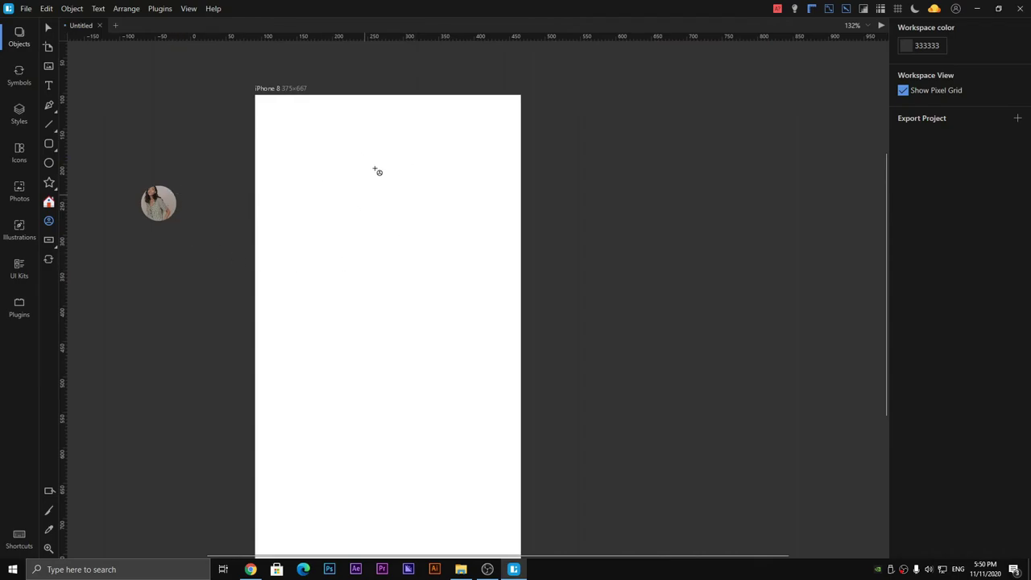
{"action": "left_click", "coordinate": [360, 198]}
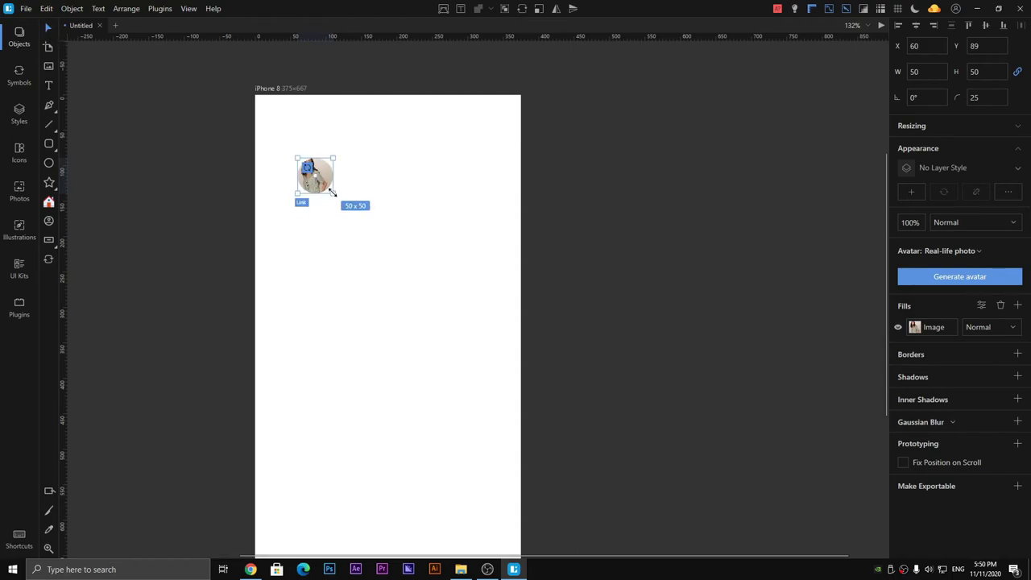
- Enlarge the avatar to 279×279, move it to X 28, Y 29, and review its Image fill
{"action": "left_click_drag", "start_coordinate": [333, 192], "coordinate": [493, 355]}
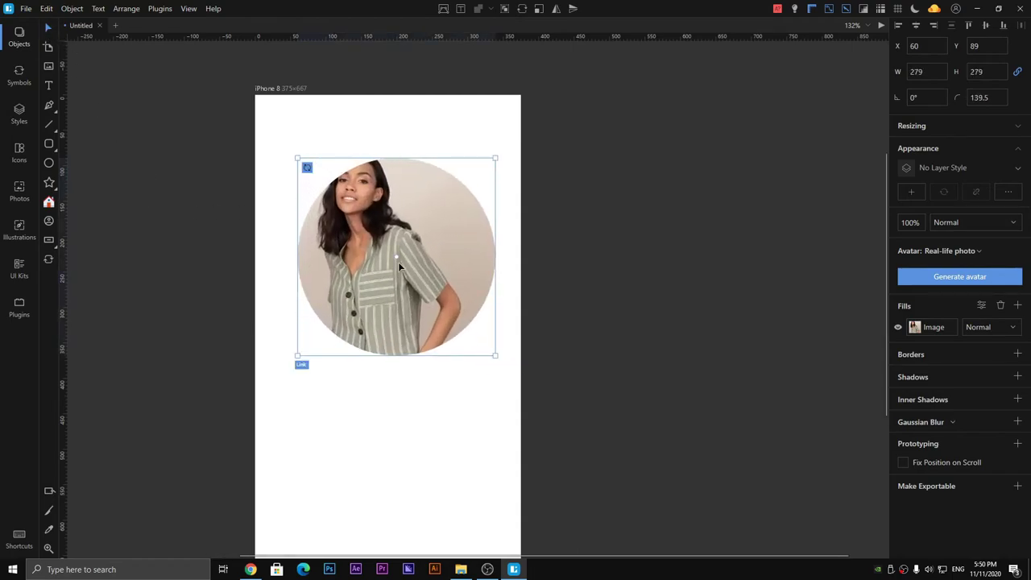
{"action": "left_click_drag", "start_coordinate": [401, 294], "coordinate": [380, 253]}
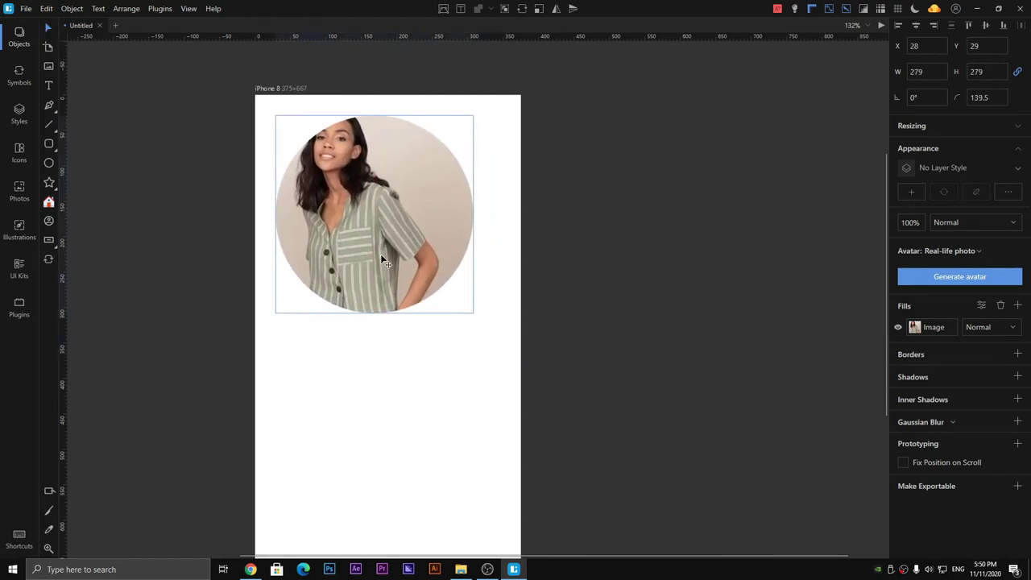
{"action": "left_click", "coordinate": [917, 327]}
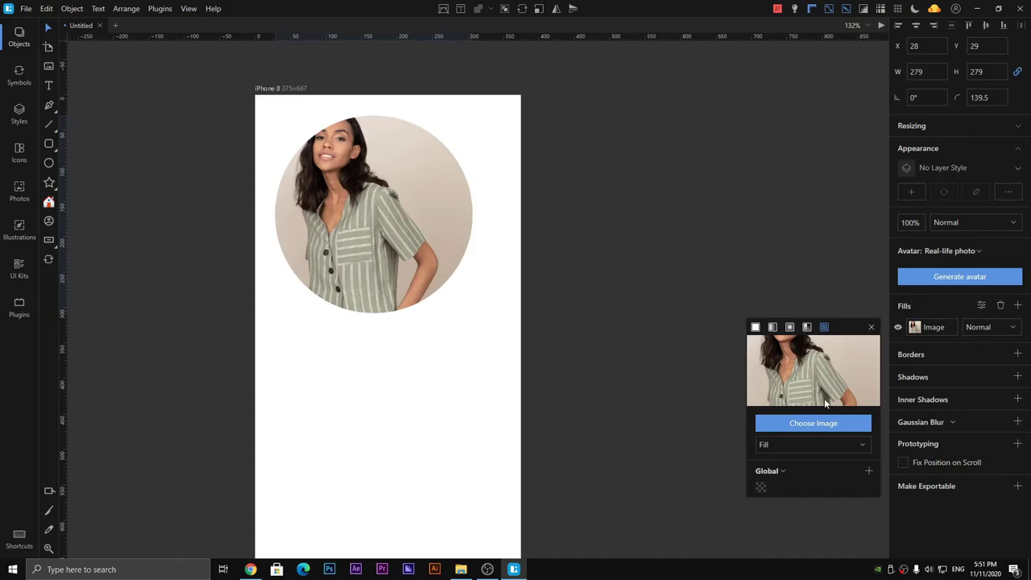
{"action": "left_click", "coordinate": [871, 330]}
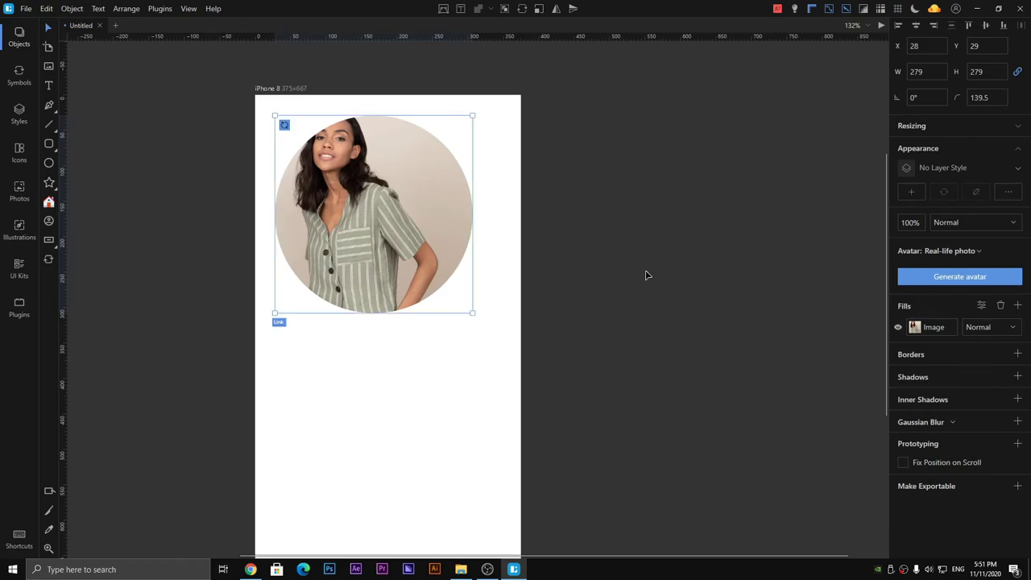
{"action": "left_click", "coordinate": [76, 241]}
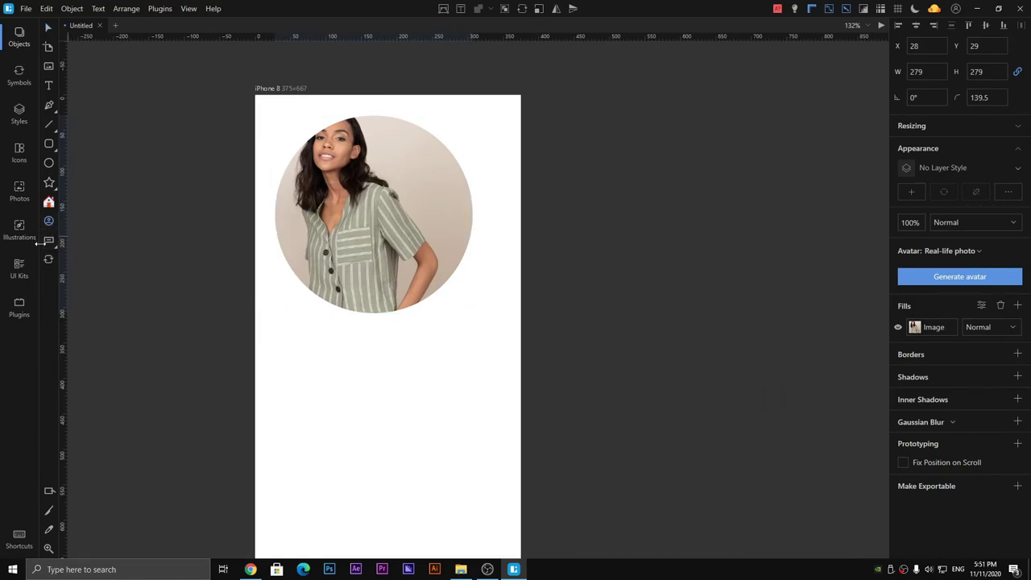
- Place a Check checkbox, an Uncheck radio button and a toggle switch on the artboard
{"action": "left_click", "coordinate": [48, 240]}
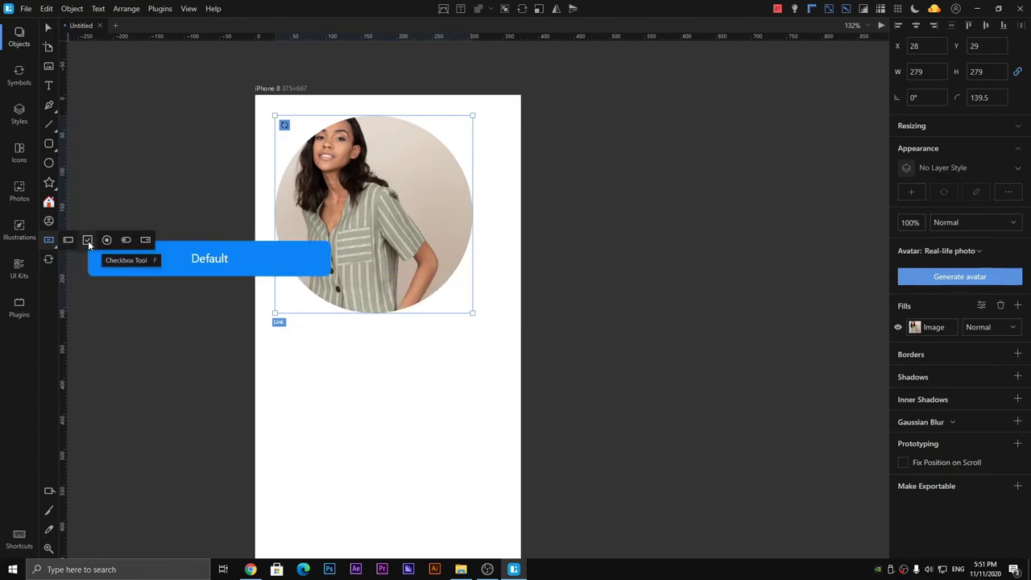
{"action": "left_click", "coordinate": [89, 242]}
{"action": "left_click", "coordinate": [322, 403]}
{"action": "left_click", "coordinate": [48, 240]}
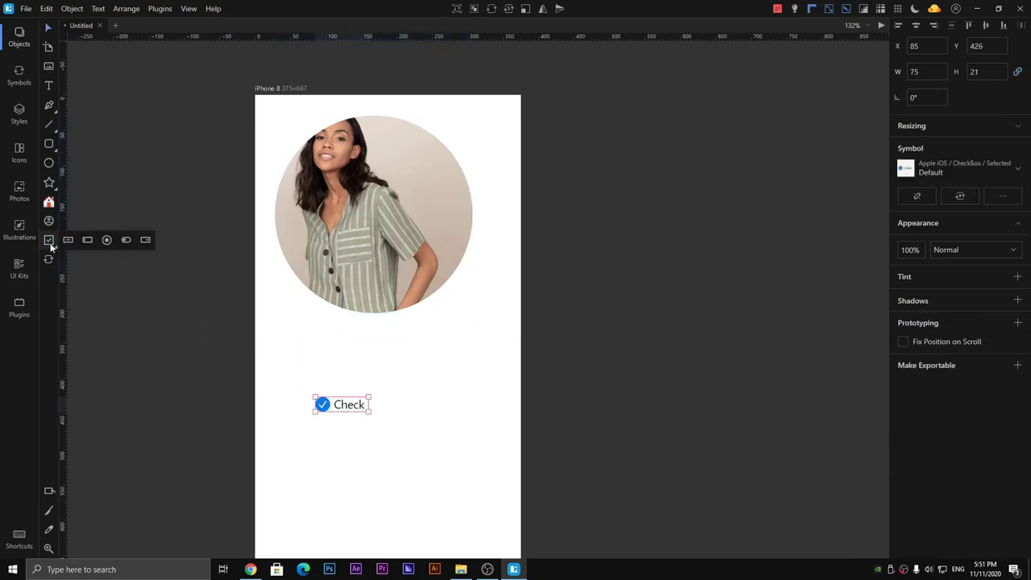
{"action": "left_click", "coordinate": [107, 240]}
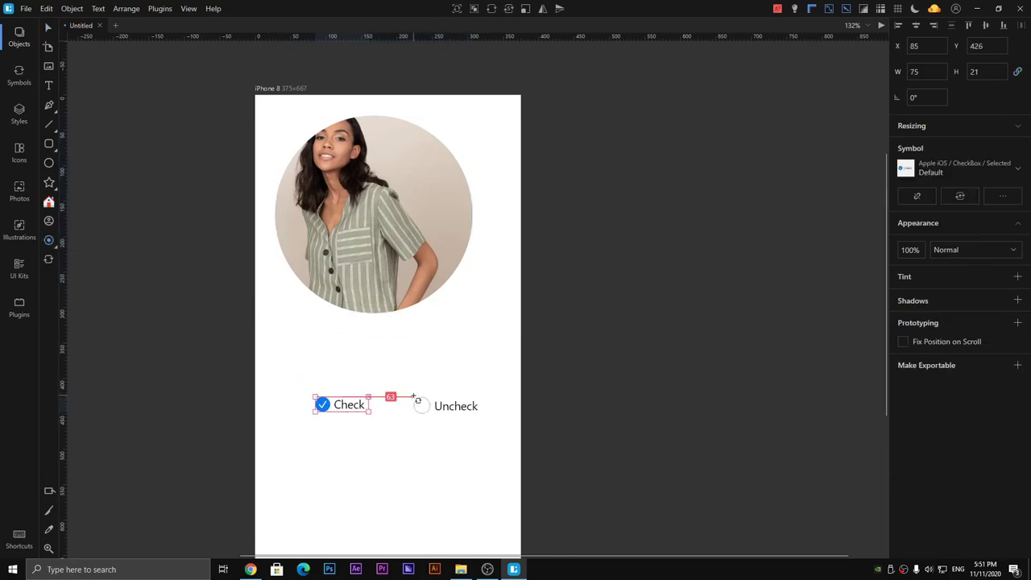
{"action": "left_click", "coordinate": [416, 399]}
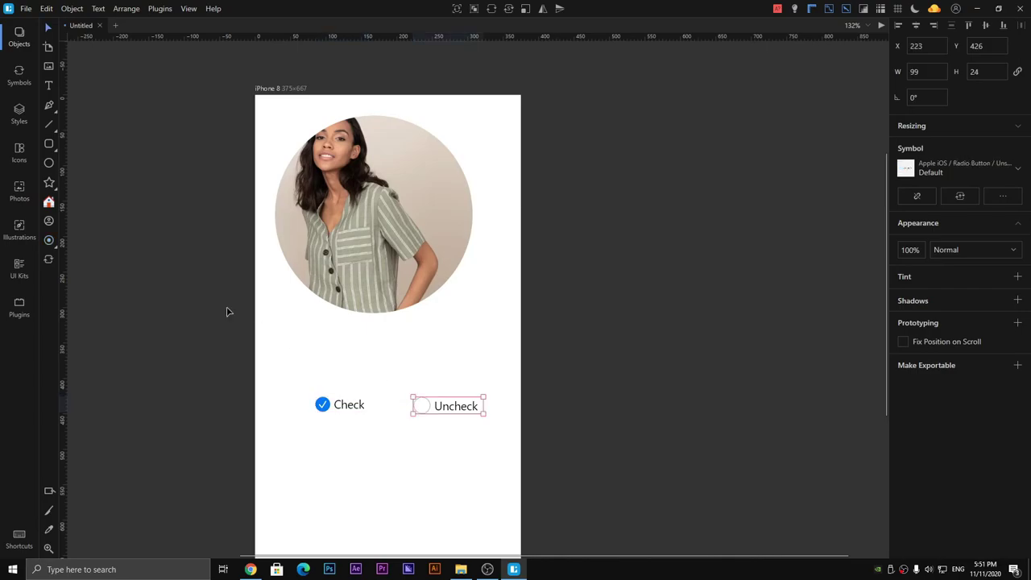
{"action": "left_click", "coordinate": [51, 248]}
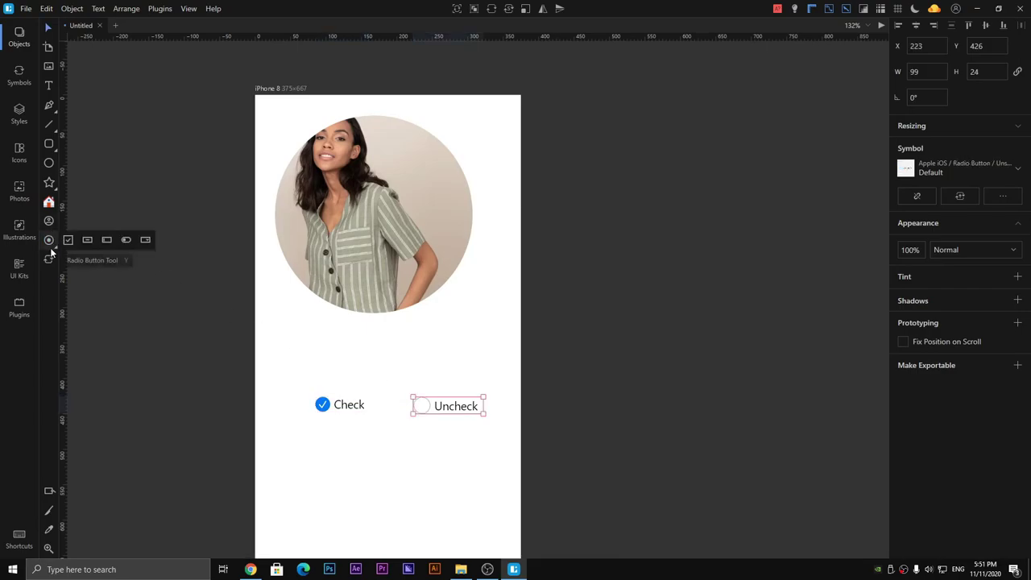
{"action": "left_click", "coordinate": [127, 240]}
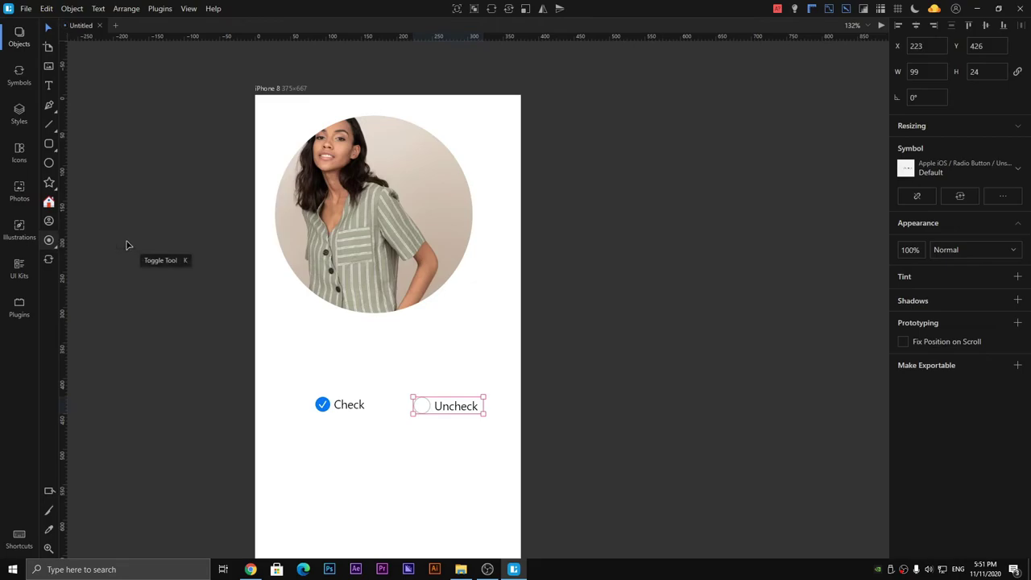
{"action": "left_click", "coordinate": [409, 457]}
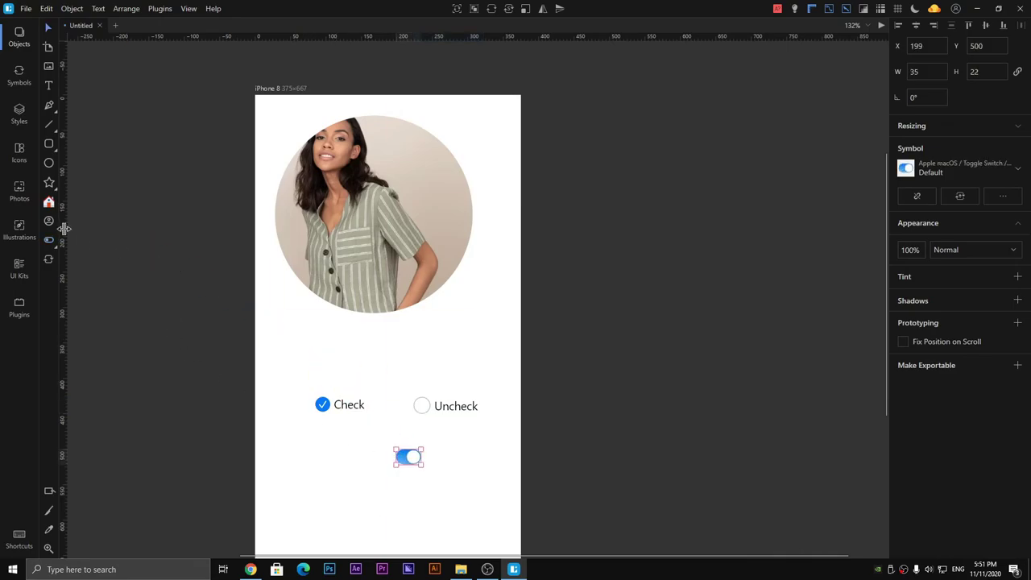
- Add a Default dropdown and a blue Default button, then select everything on the artboard and delete it
{"action": "mouse_move", "coordinate": [49, 240]}
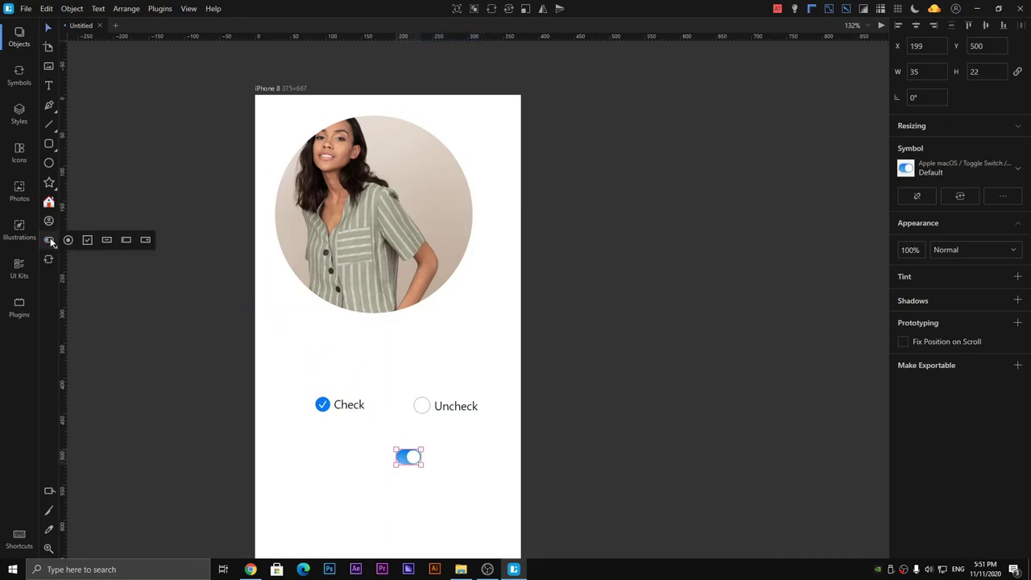
{"action": "left_click", "coordinate": [145, 242]}
{"action": "mouse_move", "coordinate": [59, 248]}
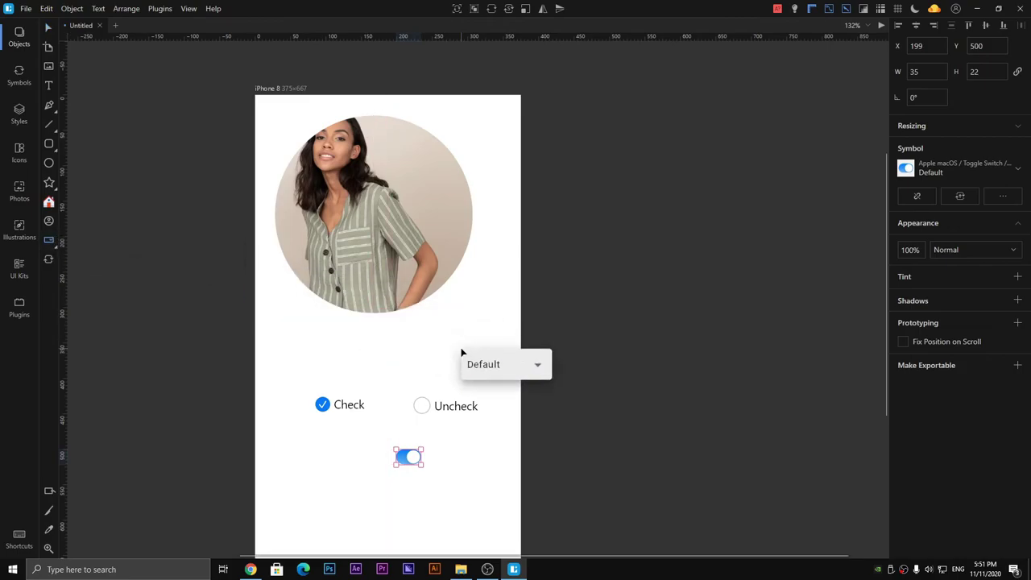
{"action": "left_click", "coordinate": [461, 350]}
{"action": "mouse_move", "coordinate": [49, 240]}
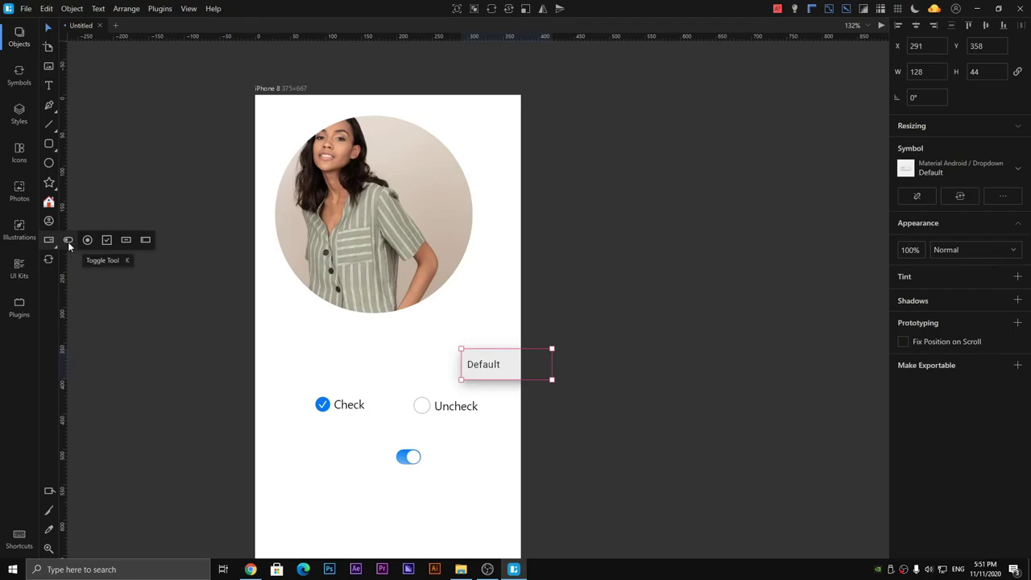
{"action": "left_click", "coordinate": [123, 240]}
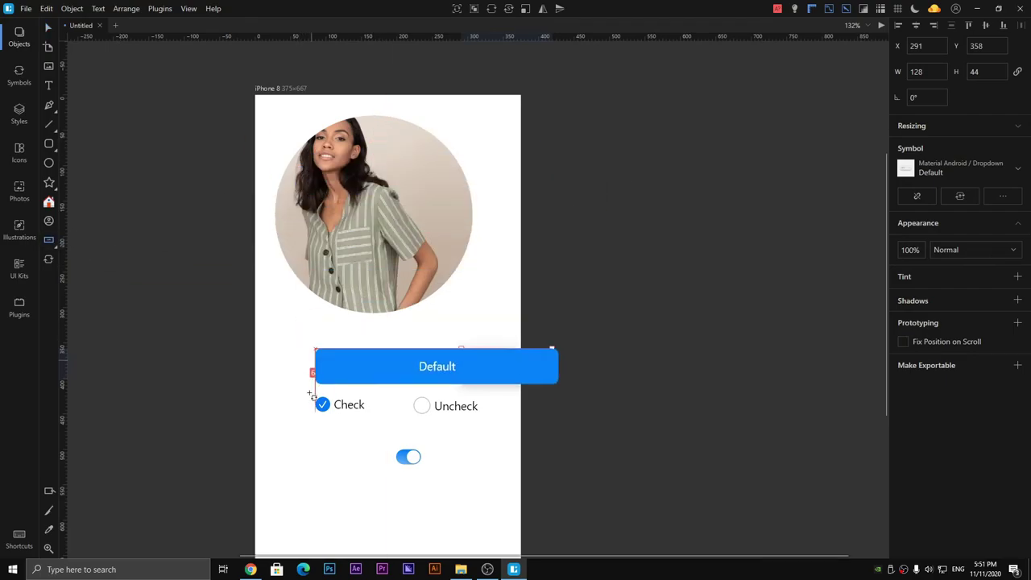
{"action": "left_click", "coordinate": [276, 496]}
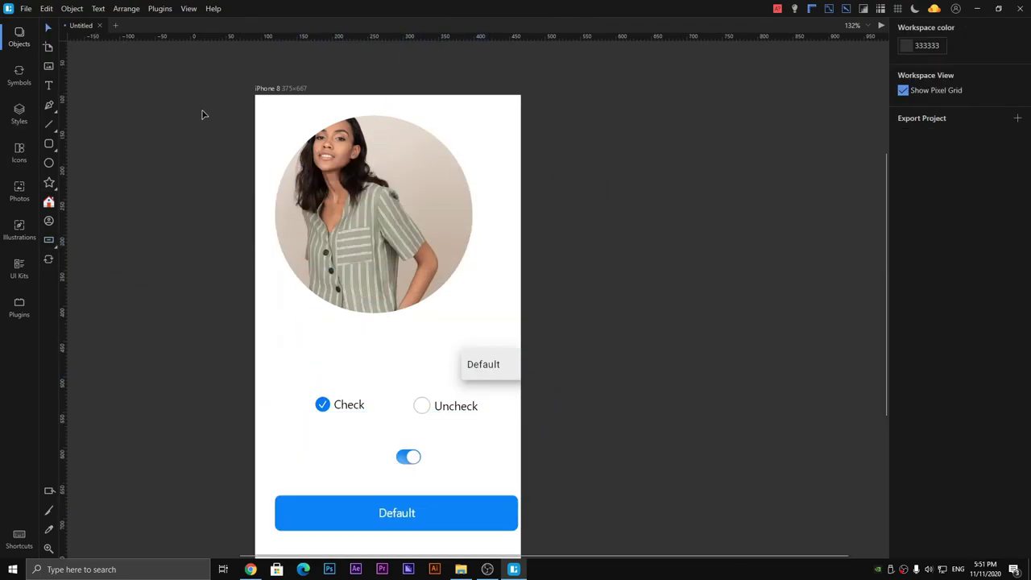
{"action": "left_click_drag", "start_coordinate": [202, 113], "coordinate": [622, 548]}
{"action": "key", "text": "Delete"}
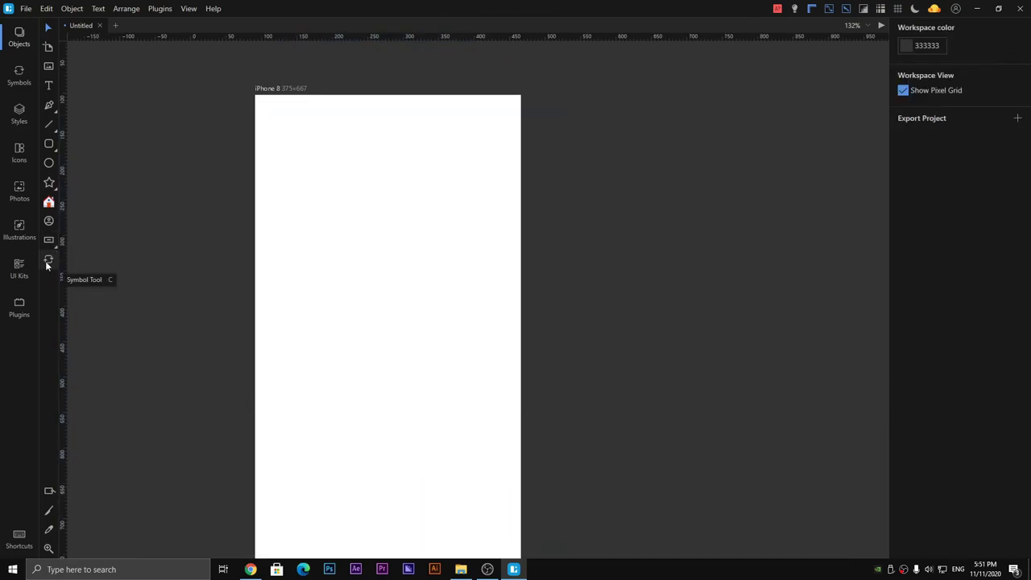
- Drag the Apple iOS Button > Primary > Default symbol onto the middle of the artboard
{"action": "left_click", "coordinate": [47, 261]}
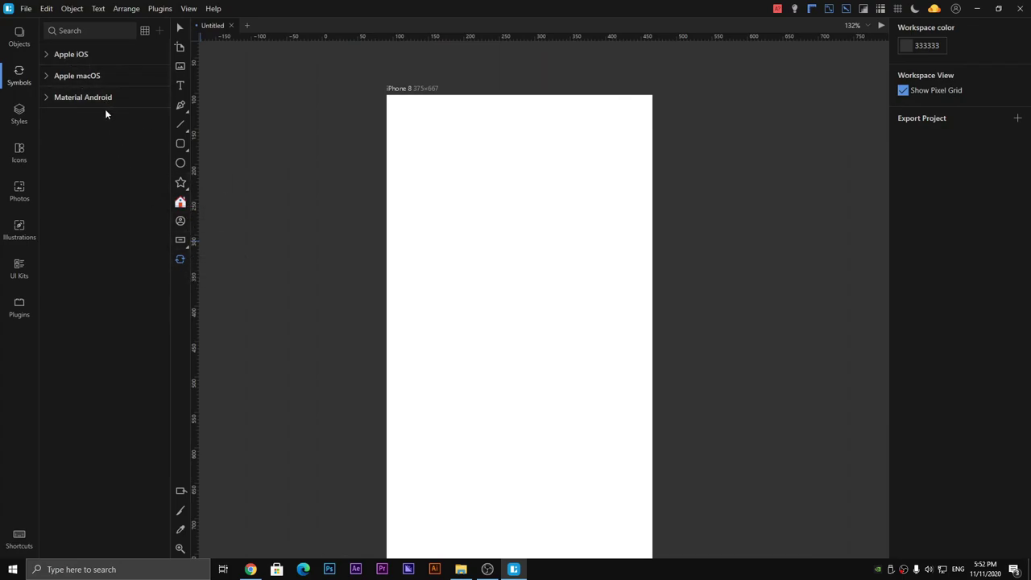
{"action": "left_click", "coordinate": [53, 55]}
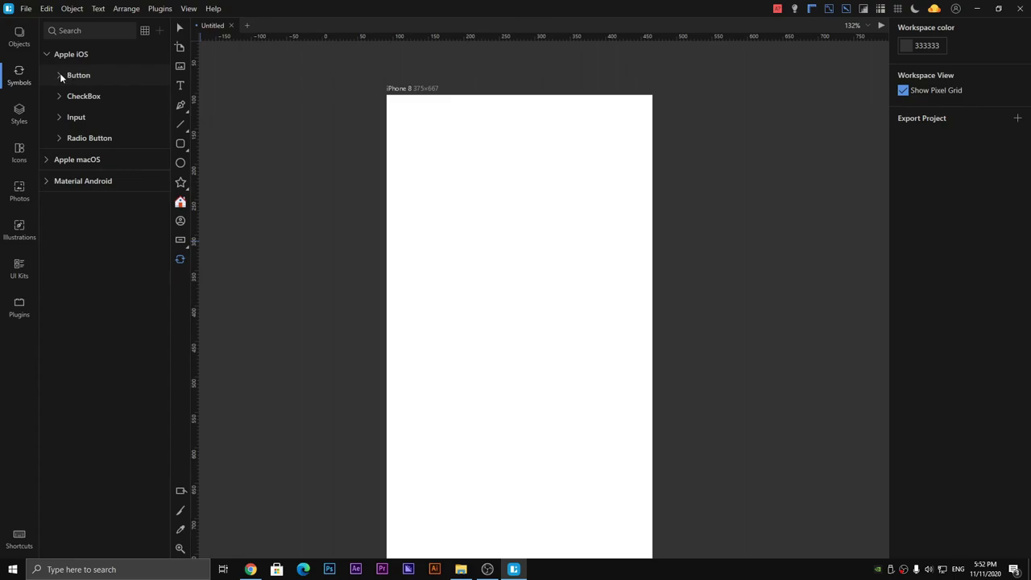
{"action": "left_click", "coordinate": [61, 75]}
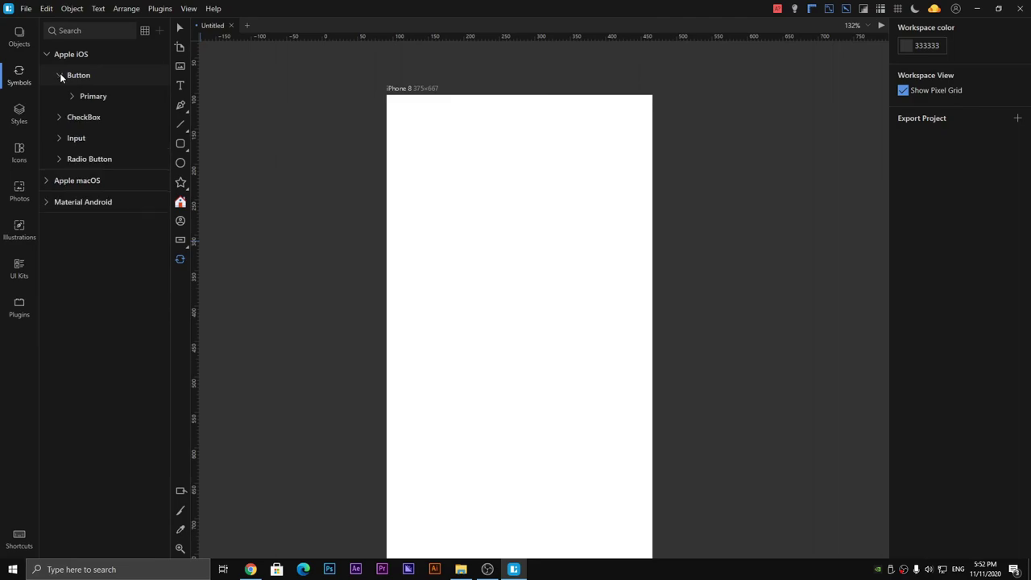
{"action": "left_click", "coordinate": [96, 101]}
{"action": "left_click_drag", "start_coordinate": [153, 115], "coordinate": [399, 255]}
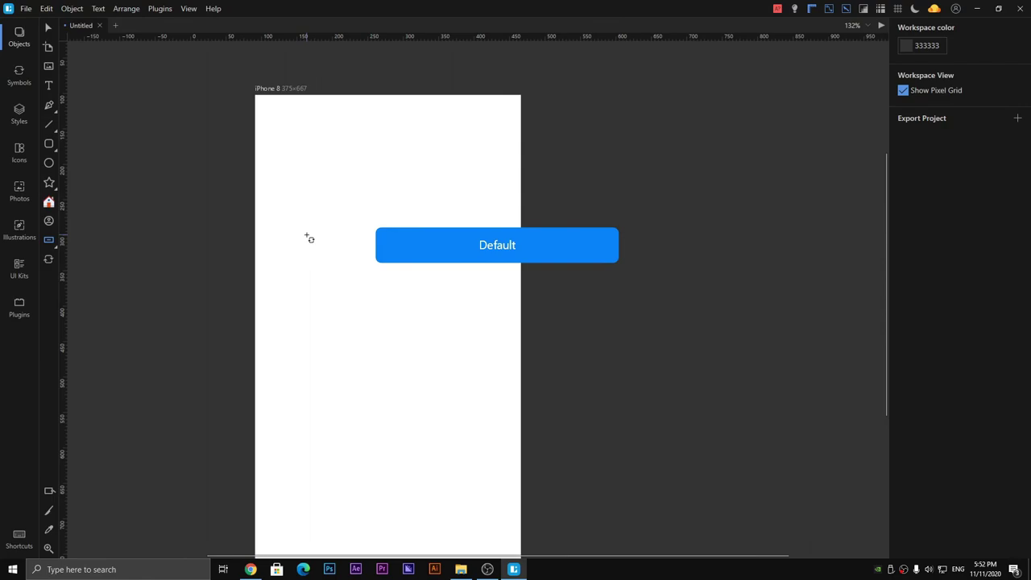
{"action": "left_click_drag", "start_coordinate": [309, 239], "coordinate": [307, 235]}
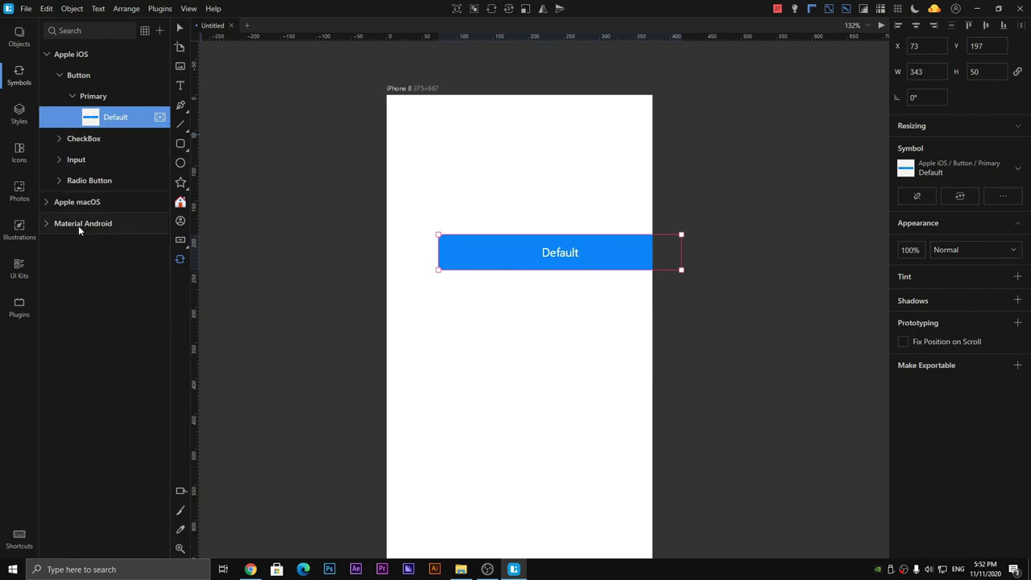
- Add the Material Android Dropdown > Default symbol below the button, then select both symbols
{"action": "left_click", "coordinate": [78, 225]}
{"action": "left_click", "coordinate": [77, 251]}
{"action": "left_click_drag", "start_coordinate": [87, 265], "coordinate": [389, 350]}
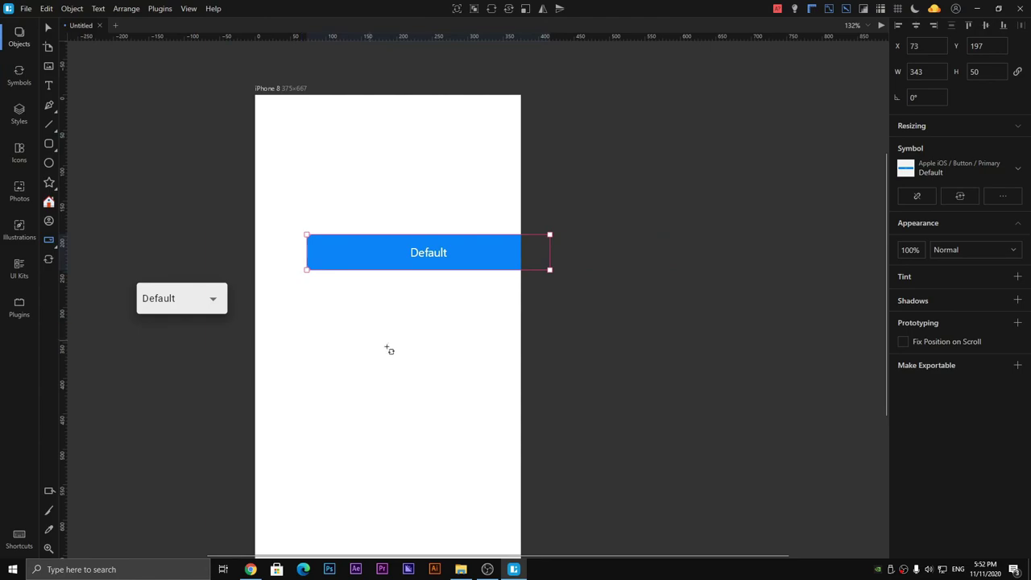
{"action": "left_click", "coordinate": [354, 356]}
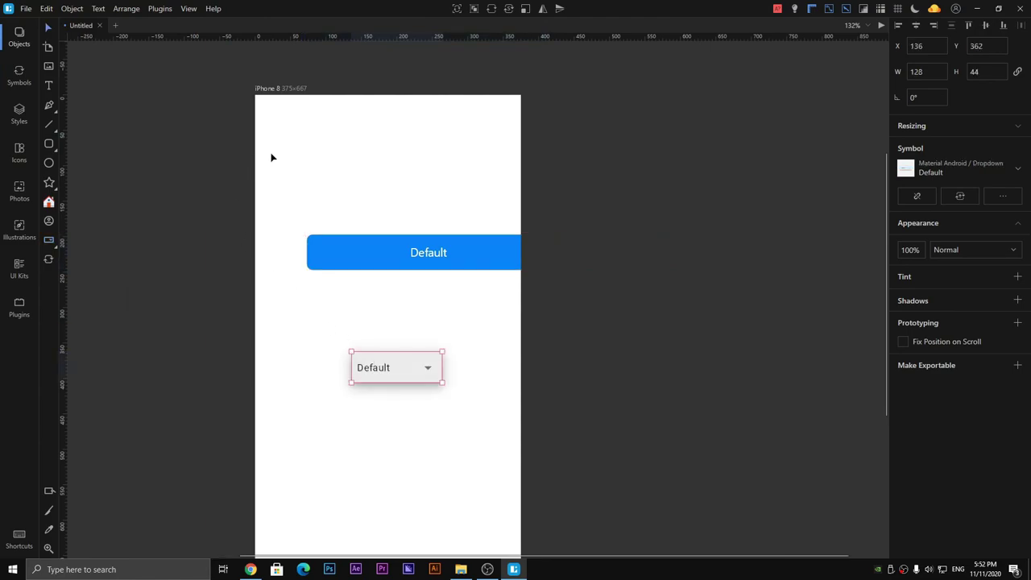
{"action": "left_click", "coordinate": [48, 259]}
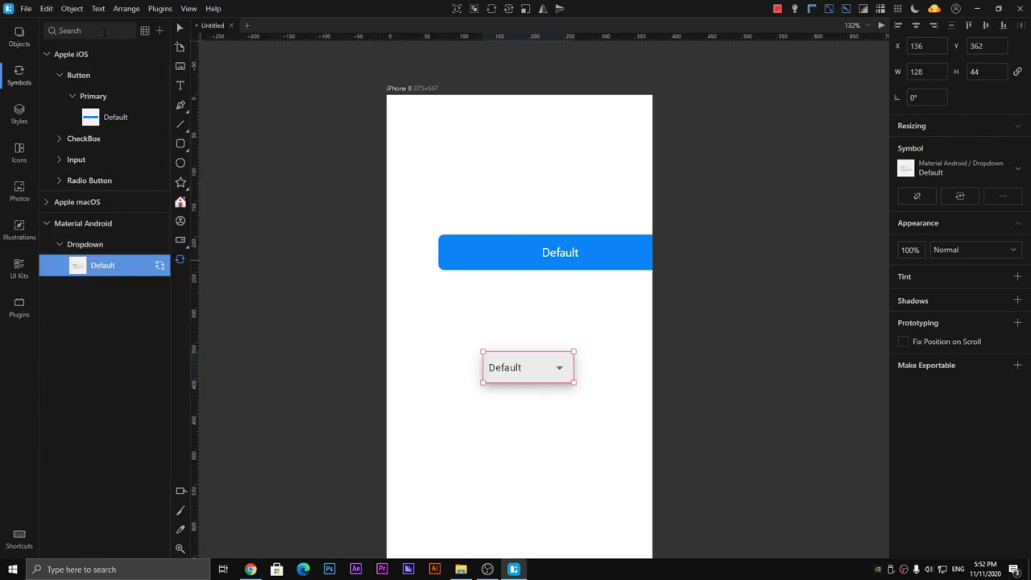
{"action": "left_click", "coordinate": [104, 33]}
{"action": "left_click", "coordinate": [180, 29]}
{"action": "left_click_drag", "start_coordinate": [273, 208], "coordinate": [553, 450]}
{"action": "key", "text": "Delete"}
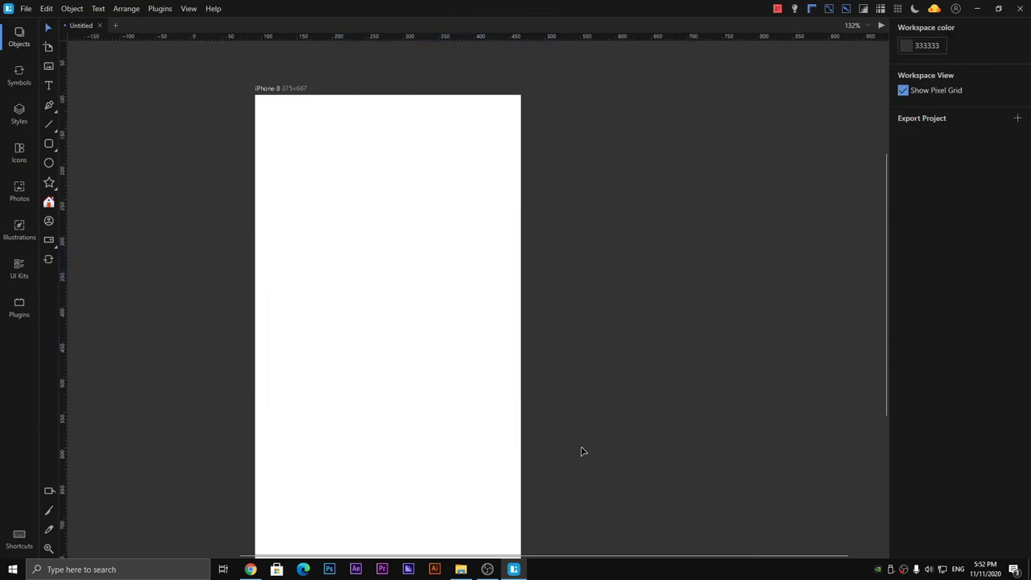
{"action": "scroll", "coordinate": [203, 449], "scroll_direction": "down", "scroll_amount": 3}
{"action": "scroll", "coordinate": [222, 445], "scroll_direction": "up", "scroll_amount": 3}
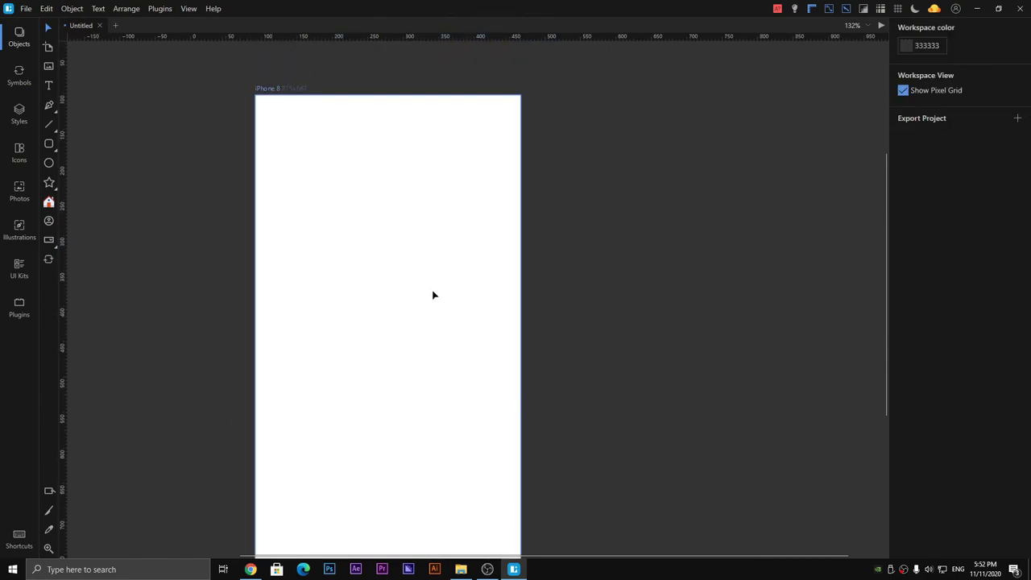
{"action": "scroll", "coordinate": [281, 300], "scroll_direction": "down", "scroll_amount": 2}
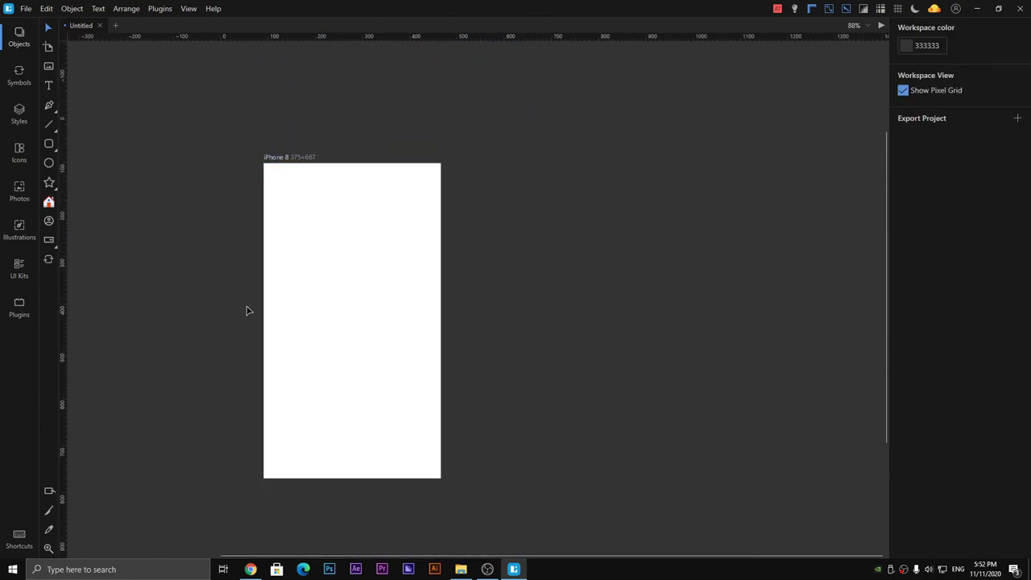
{"action": "scroll", "coordinate": [177, 306], "scroll_direction": "left", "scroll_amount": 4}
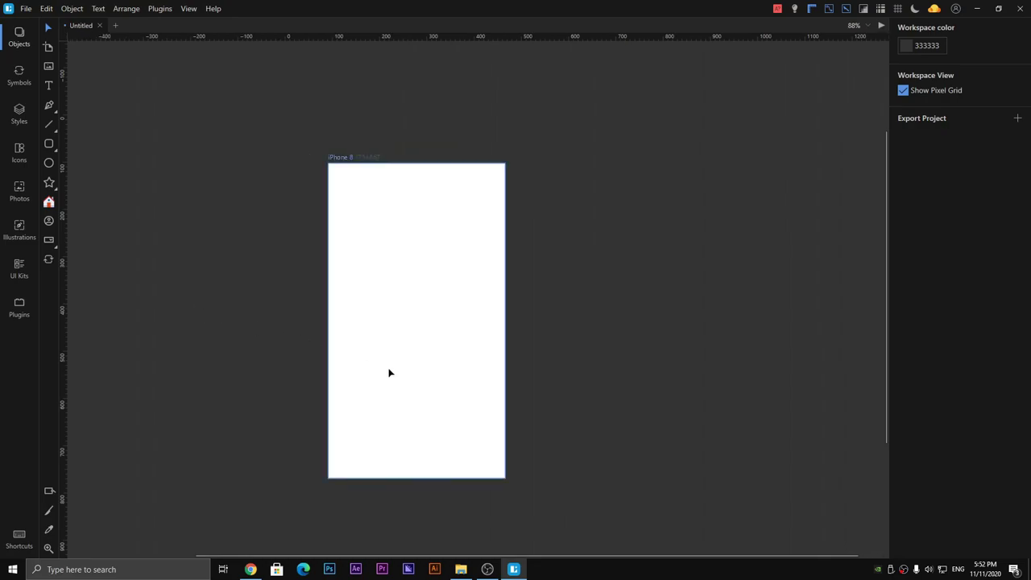
{"action": "scroll", "coordinate": [388, 373], "scroll_direction": "up", "scroll_amount": 2}
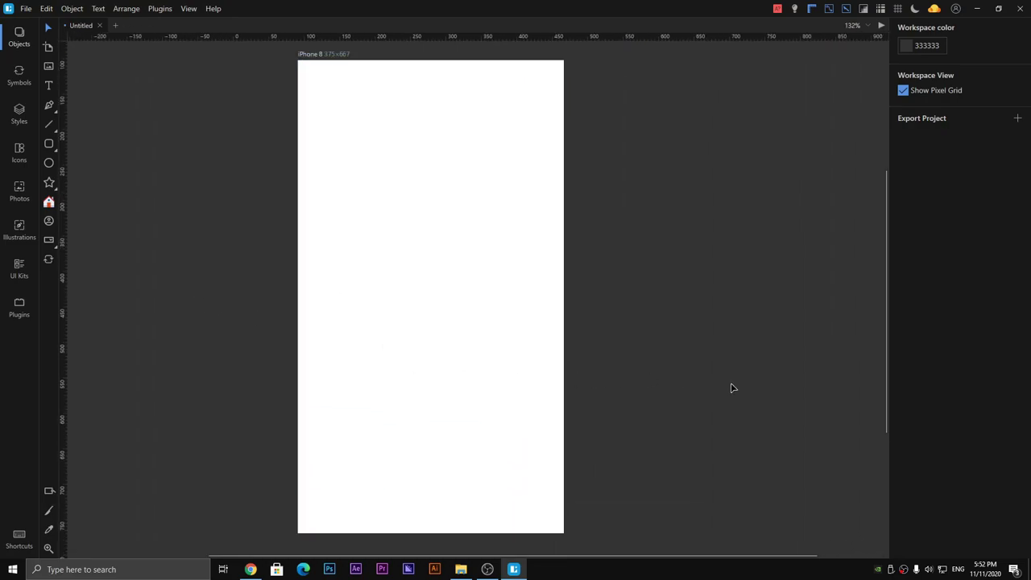